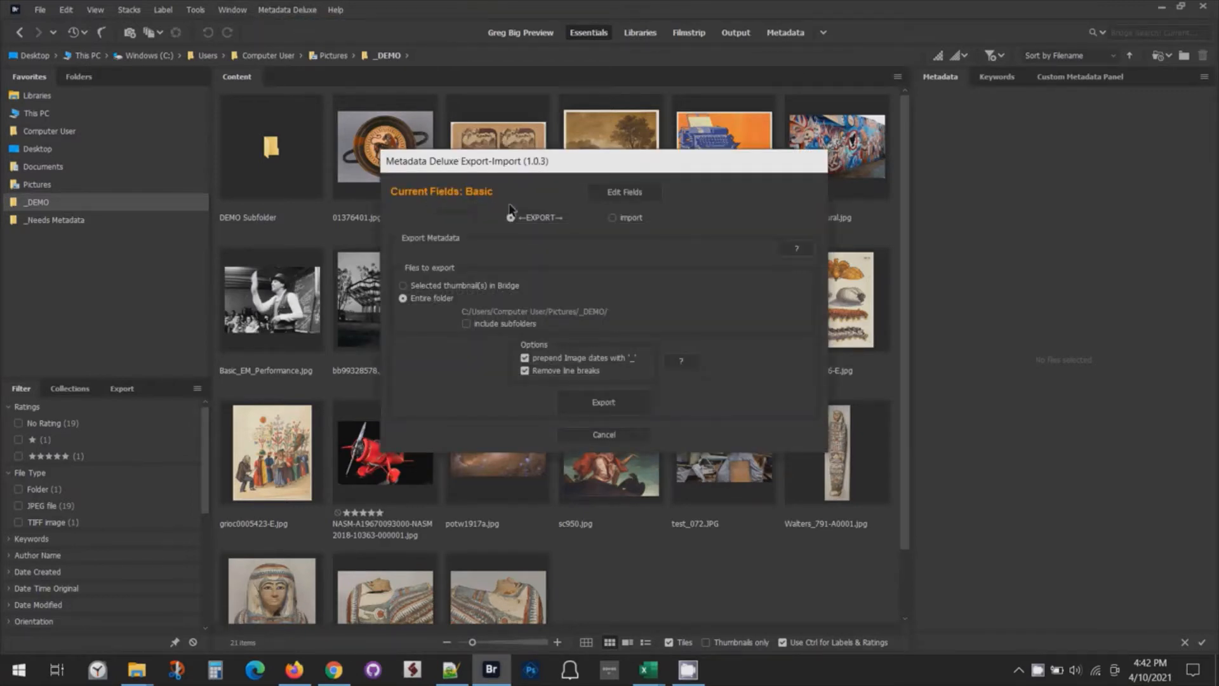
Open the field editor, clear the Basic field list and load the standard IPTC Core schema fields
{"action": "left_click", "coordinate": [621, 196]}
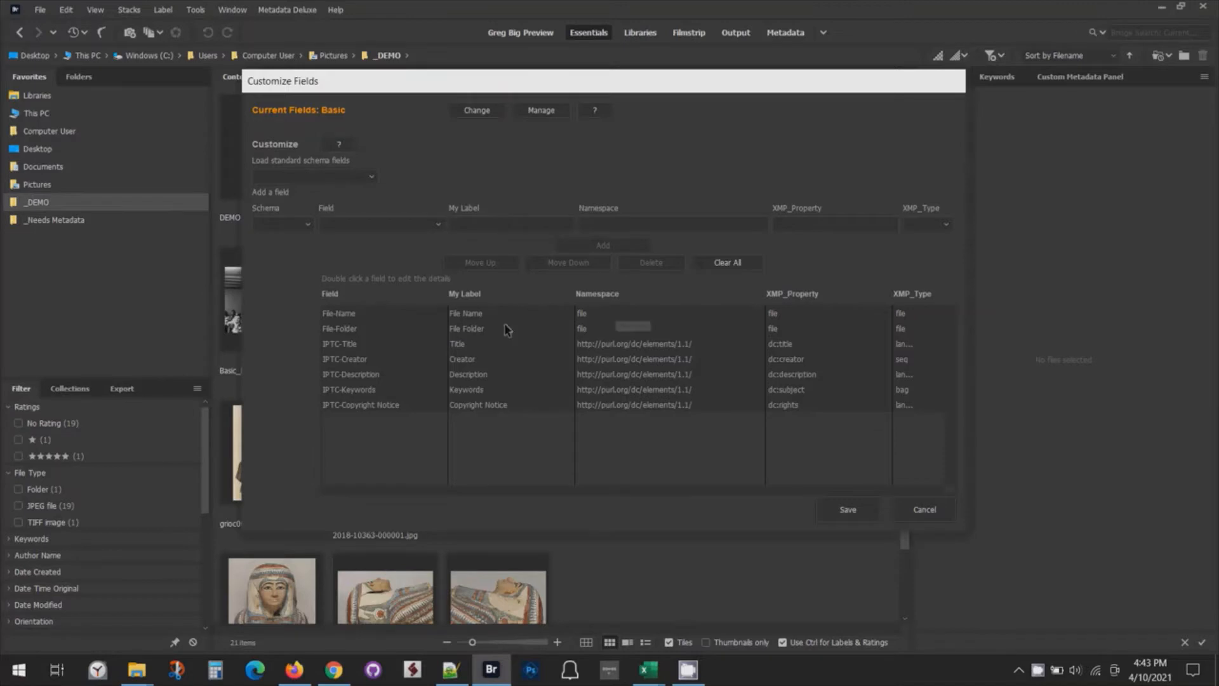
{"action": "left_click", "coordinate": [746, 265]}
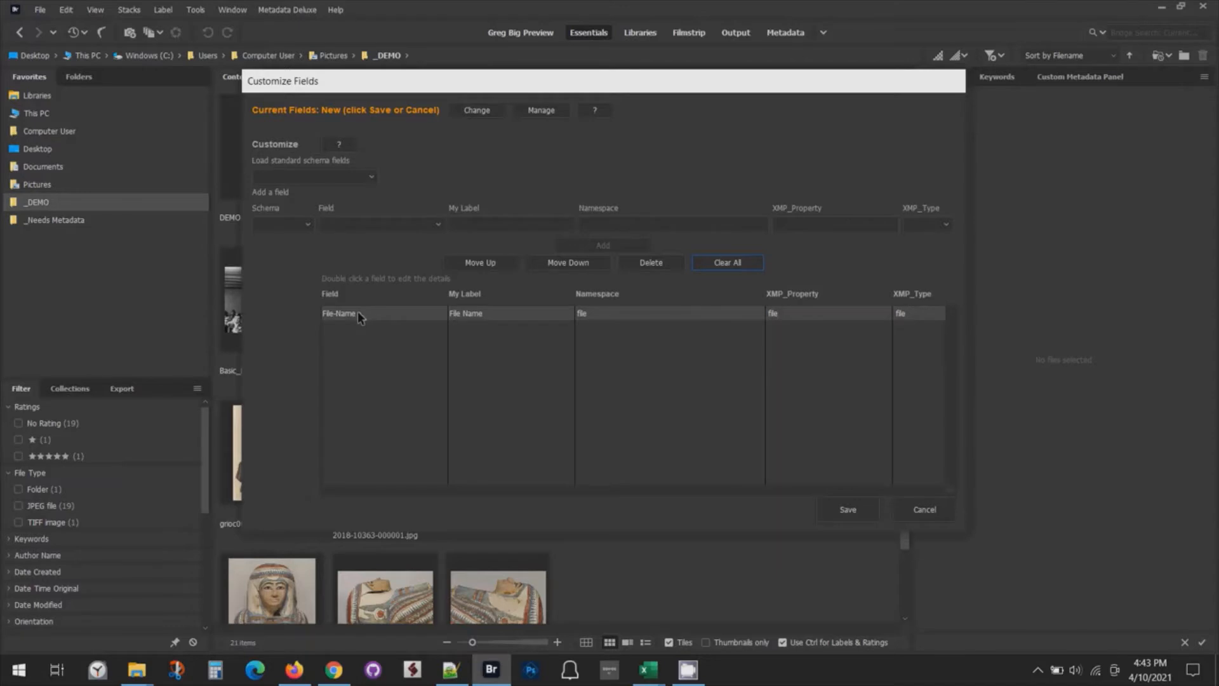
{"action": "left_click", "coordinate": [370, 177]}
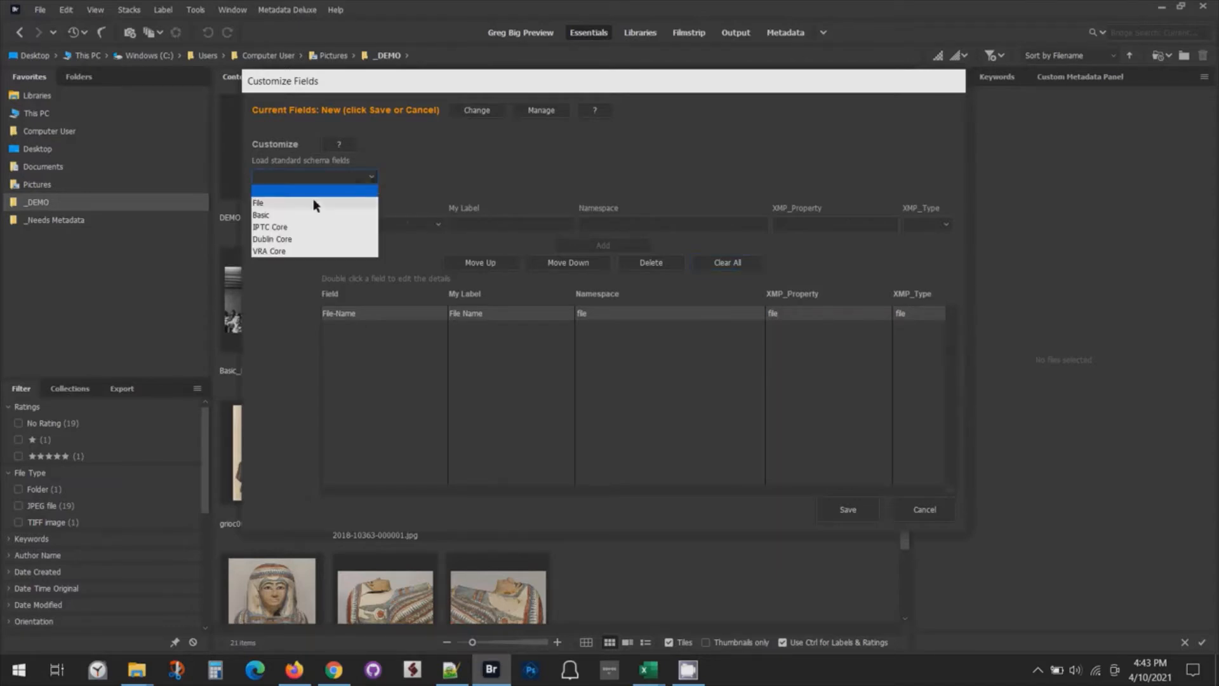
{"action": "left_click", "coordinate": [281, 228]}
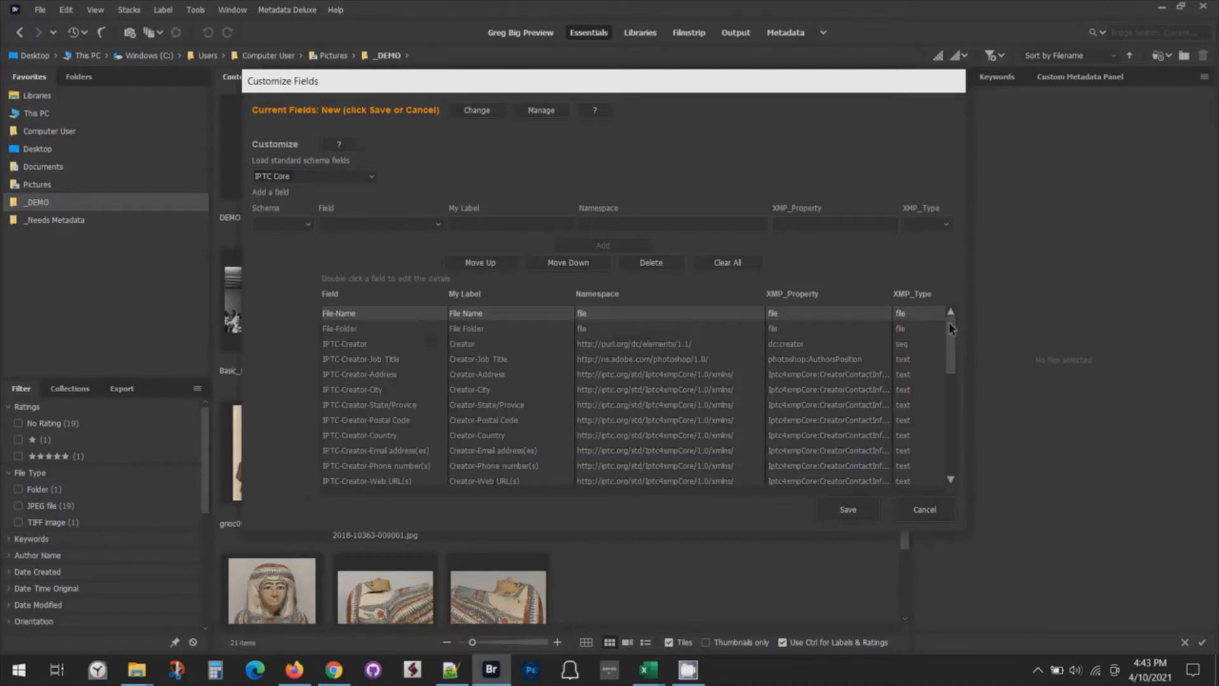
Review the loaded fields and save the custom field set under the name IPTC Core
{"action": "scroll", "coordinate": [951, 375], "scroll_direction": "down", "scroll_amount": 3}
{"action": "left_click_drag", "start_coordinate": [950, 370], "coordinate": [953, 295]}
{"action": "left_click", "coordinate": [851, 515]}
{"action": "left_click", "coordinate": [578, 337]}
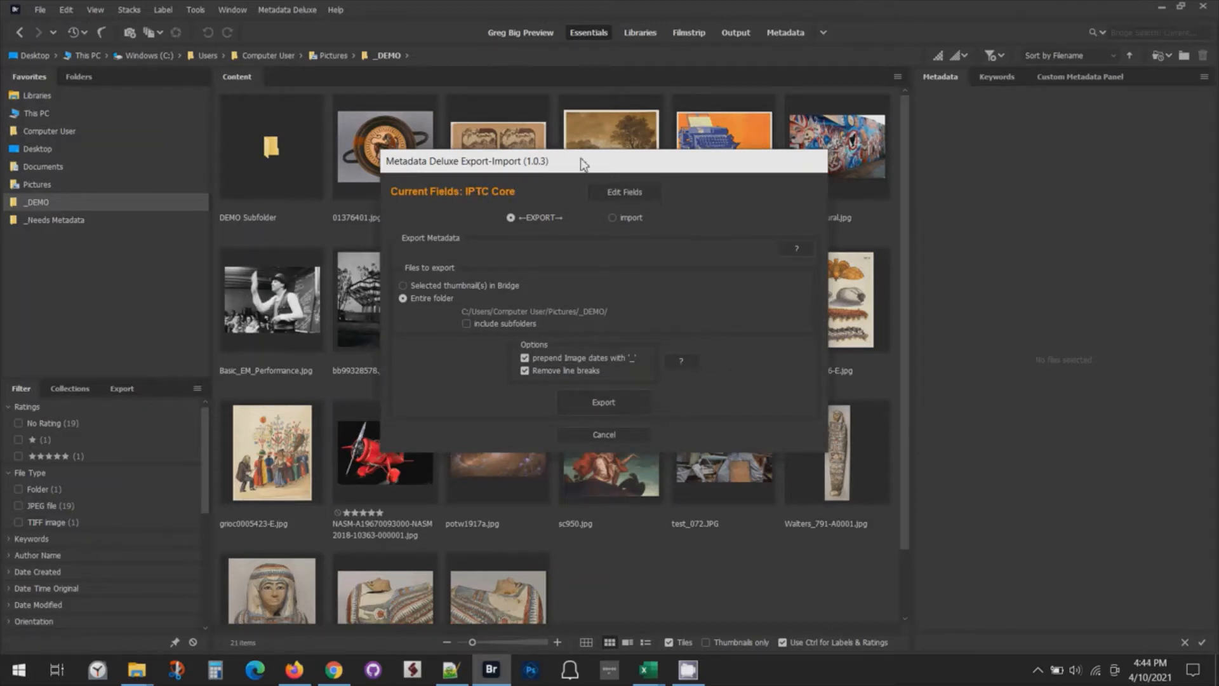
Reopen the field editor and delete the IPTC-Subject Code, IPTC-Intellectual Genre and IPTC-Scene Code fields
{"action": "left_click", "coordinate": [635, 201]}
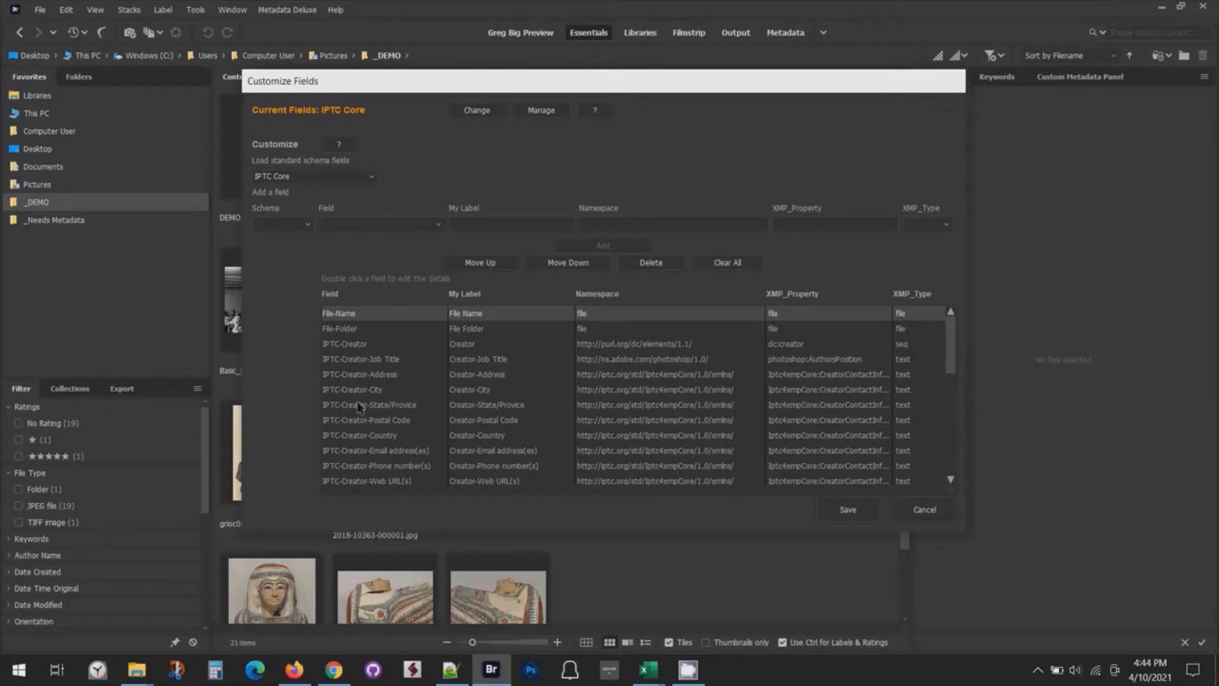
{"action": "scroll", "coordinate": [943, 410], "scroll_direction": "down", "scroll_amount": 3}
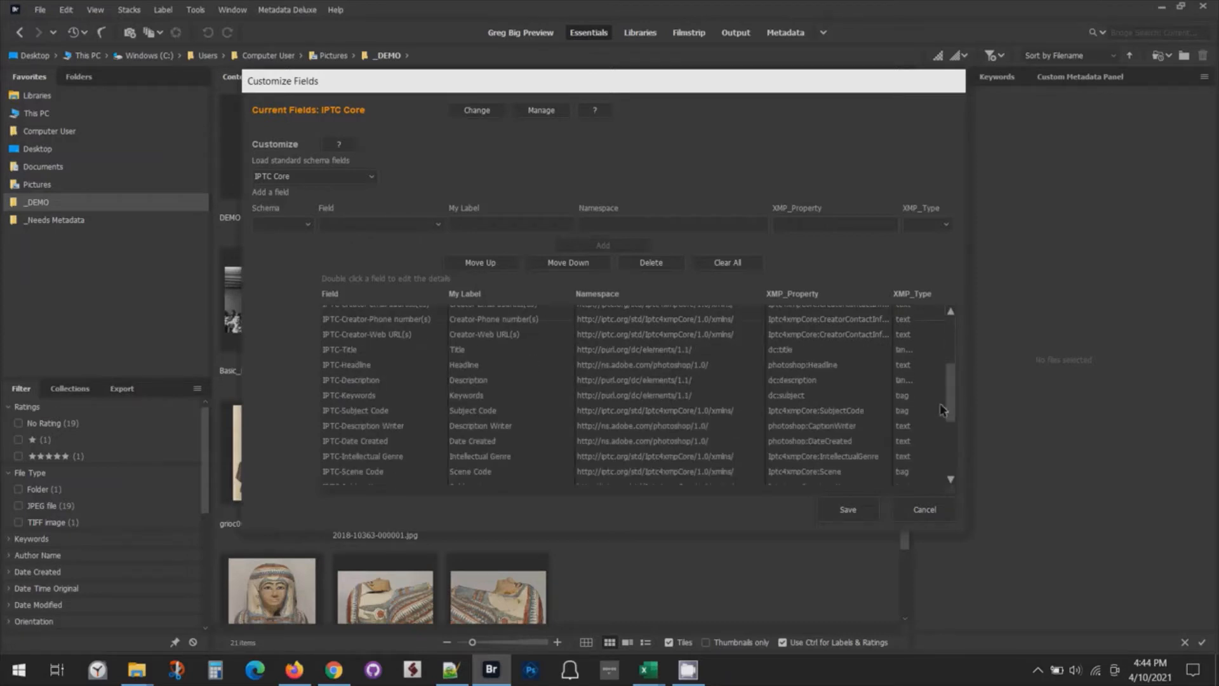
{"action": "scroll", "coordinate": [943, 410], "scroll_direction": "down", "scroll_amount": 2}
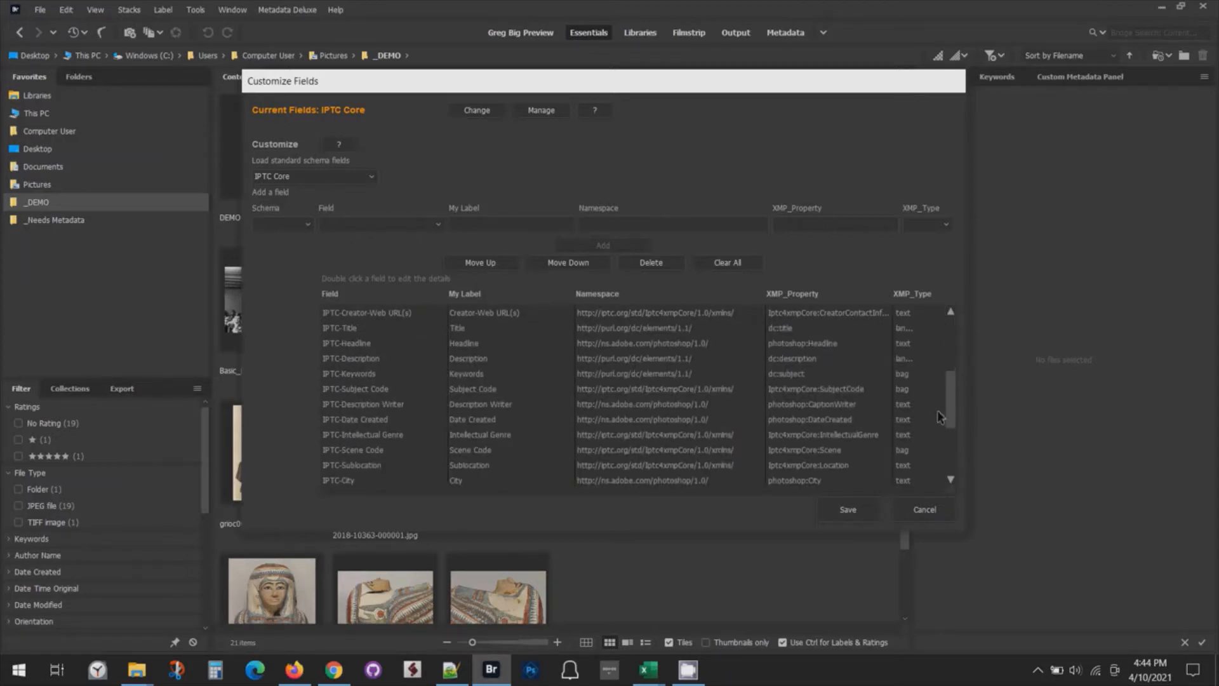
{"action": "left_click", "coordinate": [379, 391]}
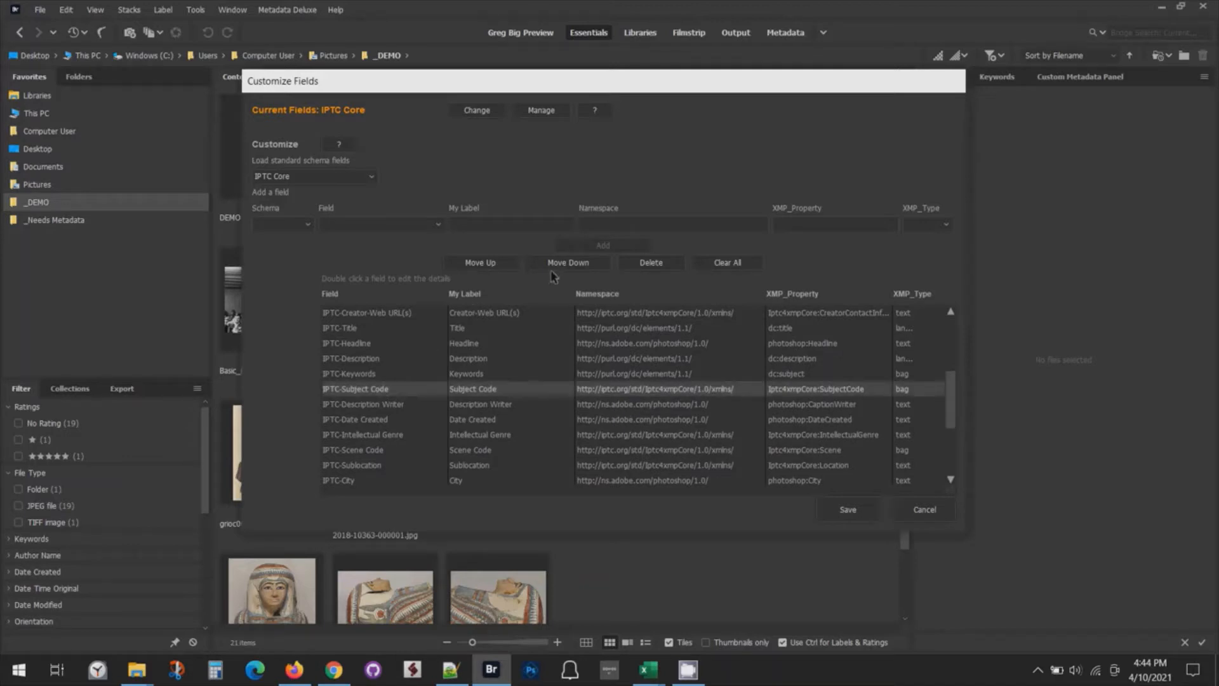
{"action": "left_click", "coordinate": [652, 264]}
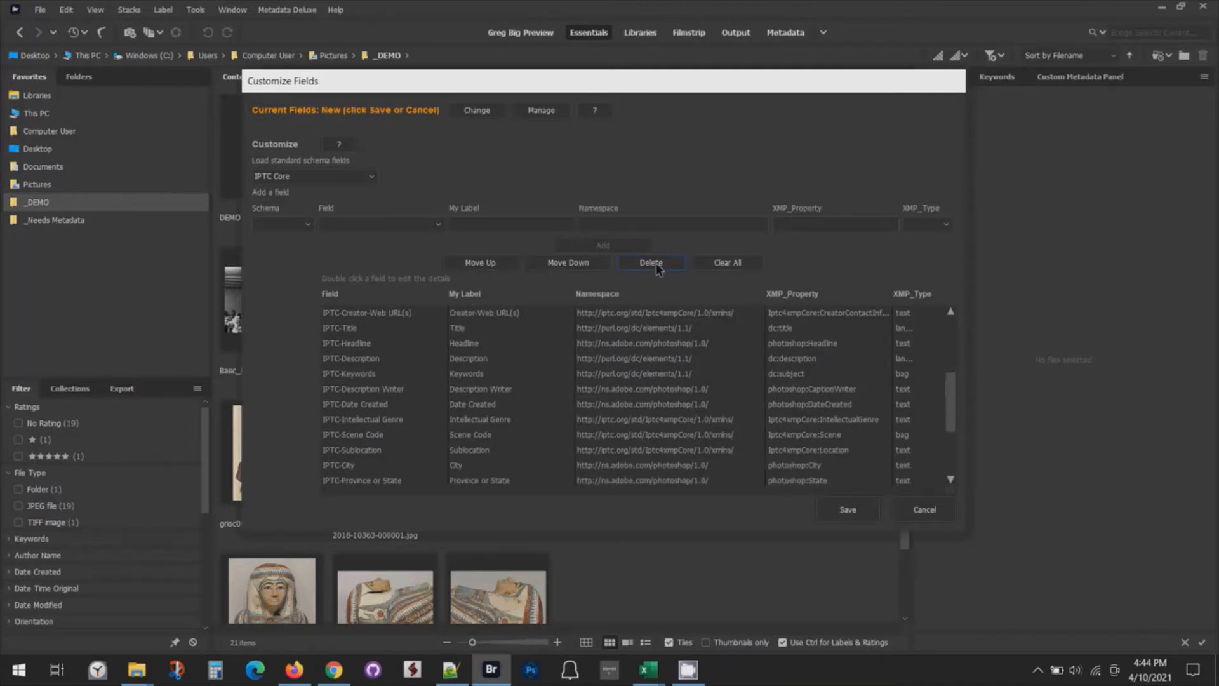
{"action": "left_click", "coordinate": [381, 420]}
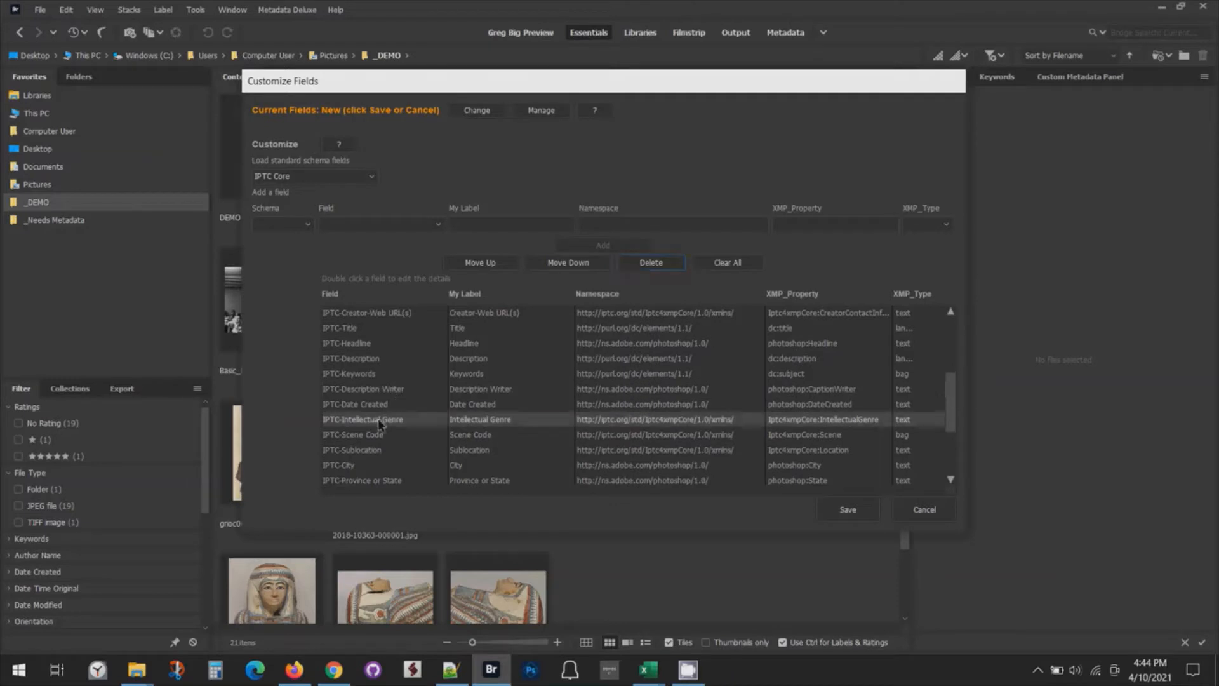
{"action": "left_click", "coordinate": [652, 264]}
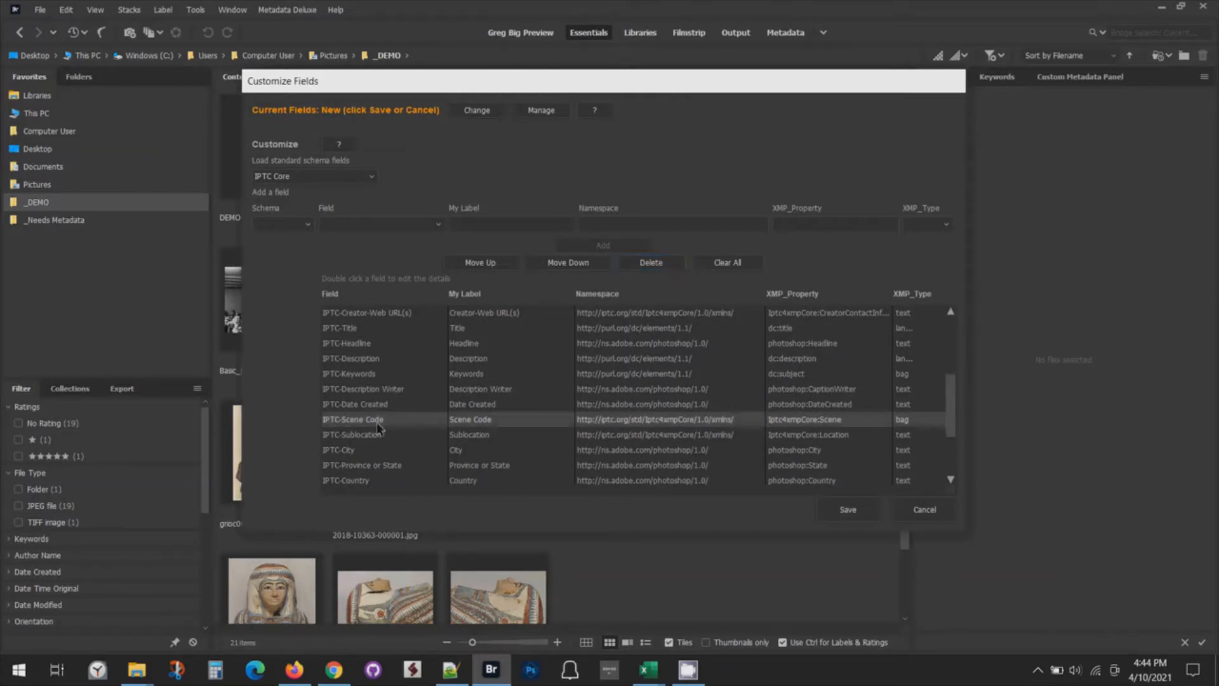
{"action": "left_click", "coordinate": [380, 422]}
{"action": "left_click", "coordinate": [654, 263]}
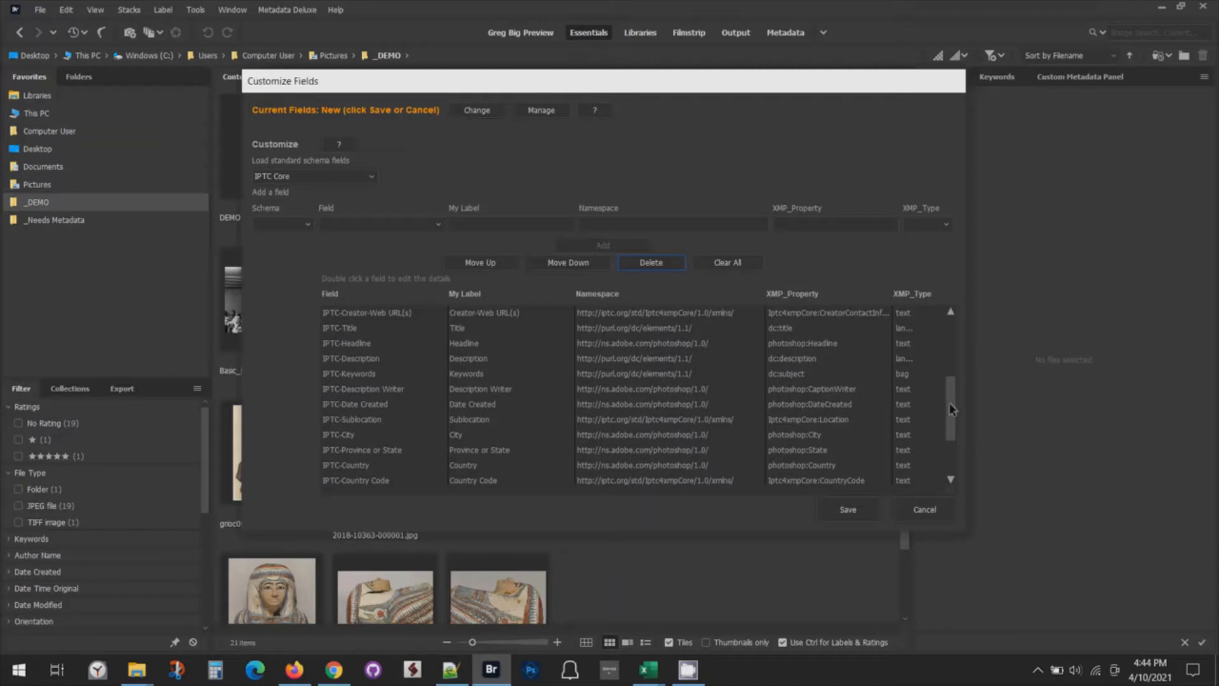
View the File-Name field's details and close them without changes
{"action": "left_click_drag", "start_coordinate": [952, 408], "coordinate": [949, 329]}
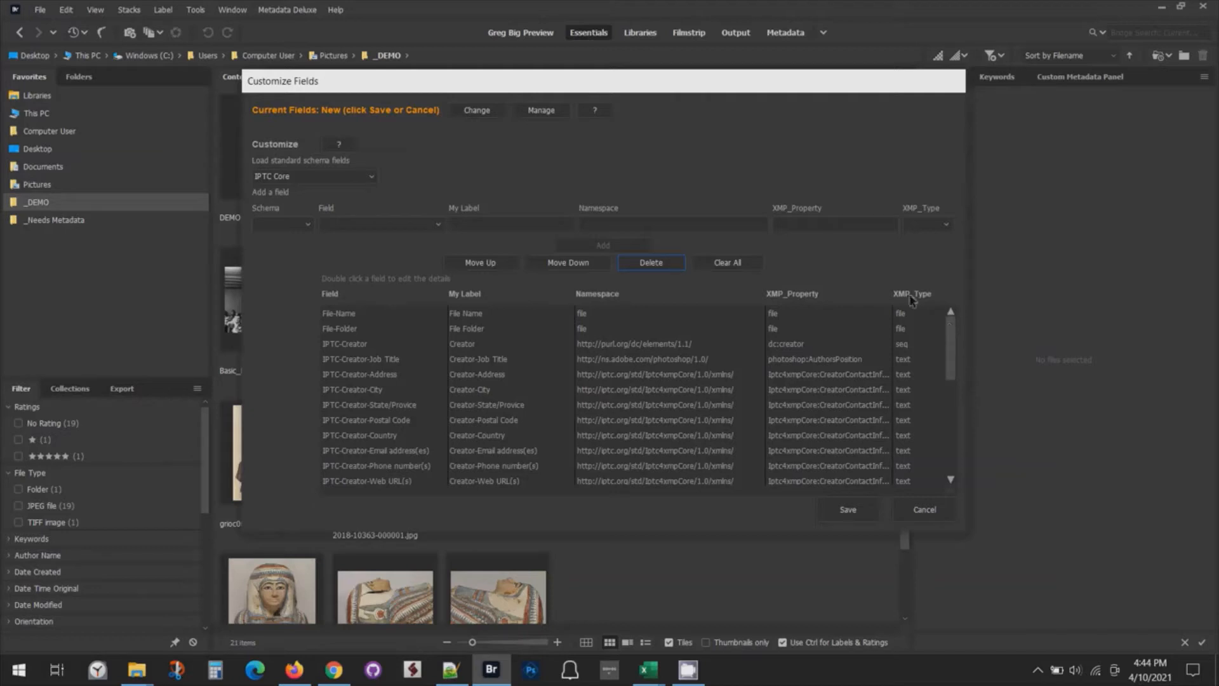
{"action": "double_click", "coordinate": [362, 313]}
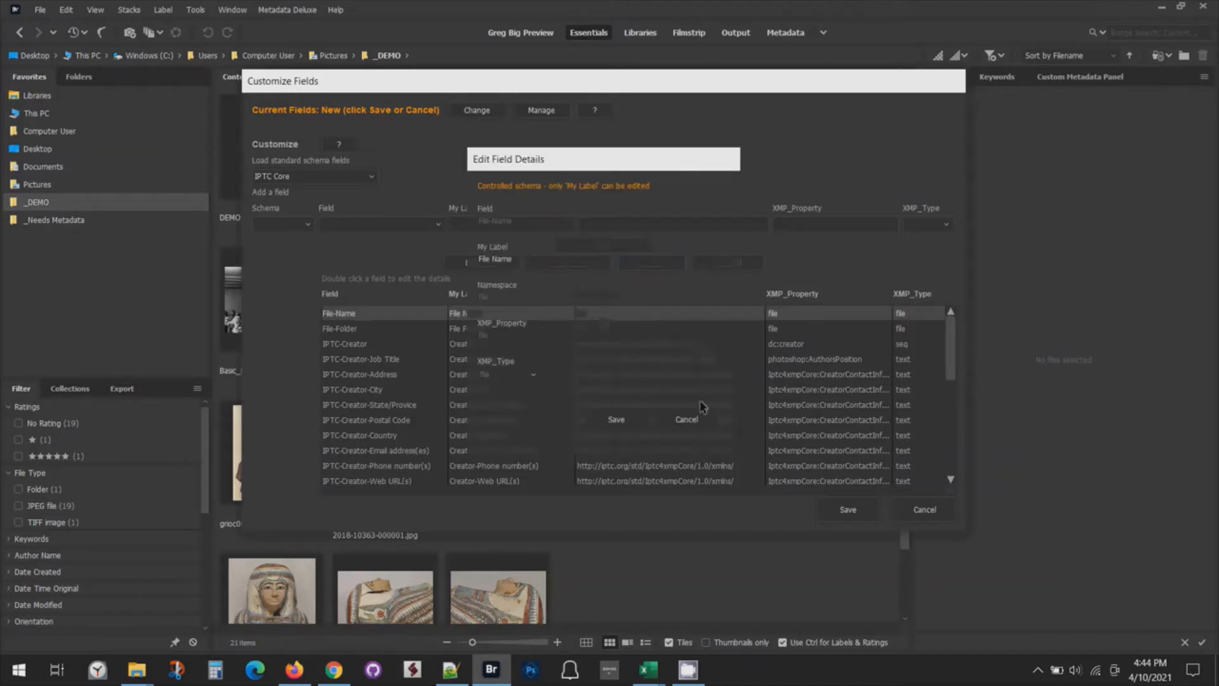
{"action": "left_click", "coordinate": [691, 421]}
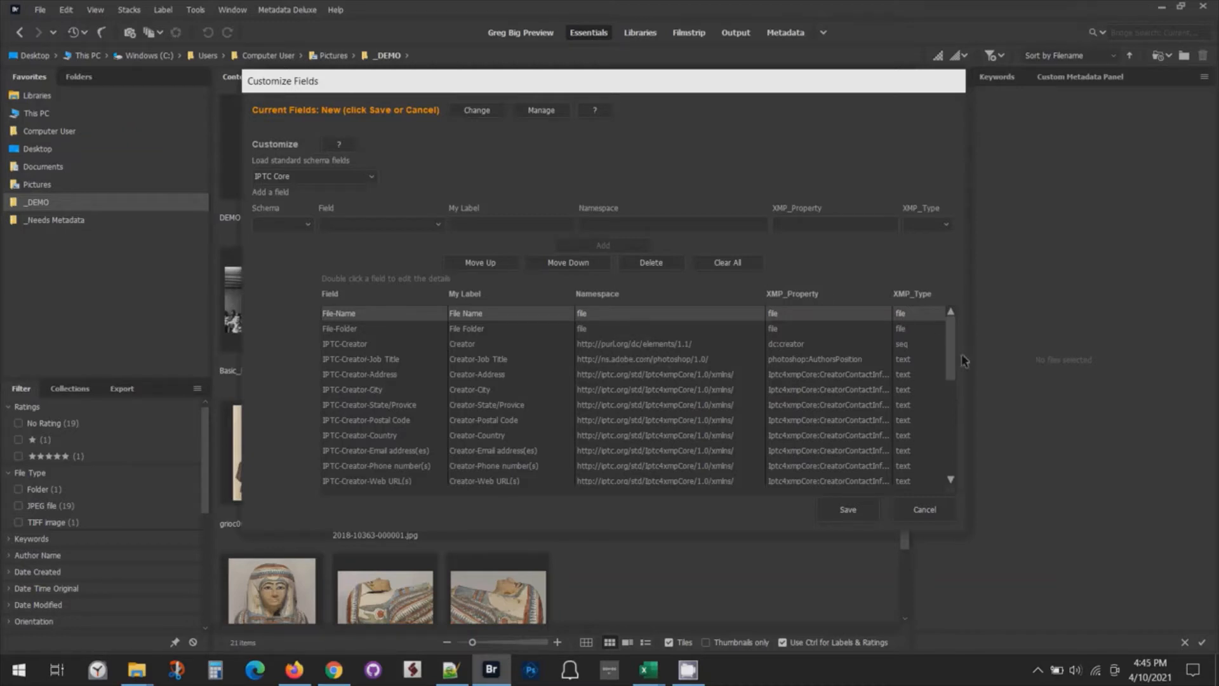
Move the IPTC-Title field up the list to directly below File-Folder
{"action": "scroll", "coordinate": [946, 381], "scroll_direction": "down", "scroll_amount": 1}
{"action": "scroll", "coordinate": [944, 386], "scroll_direction": "down", "scroll_amount": 1}
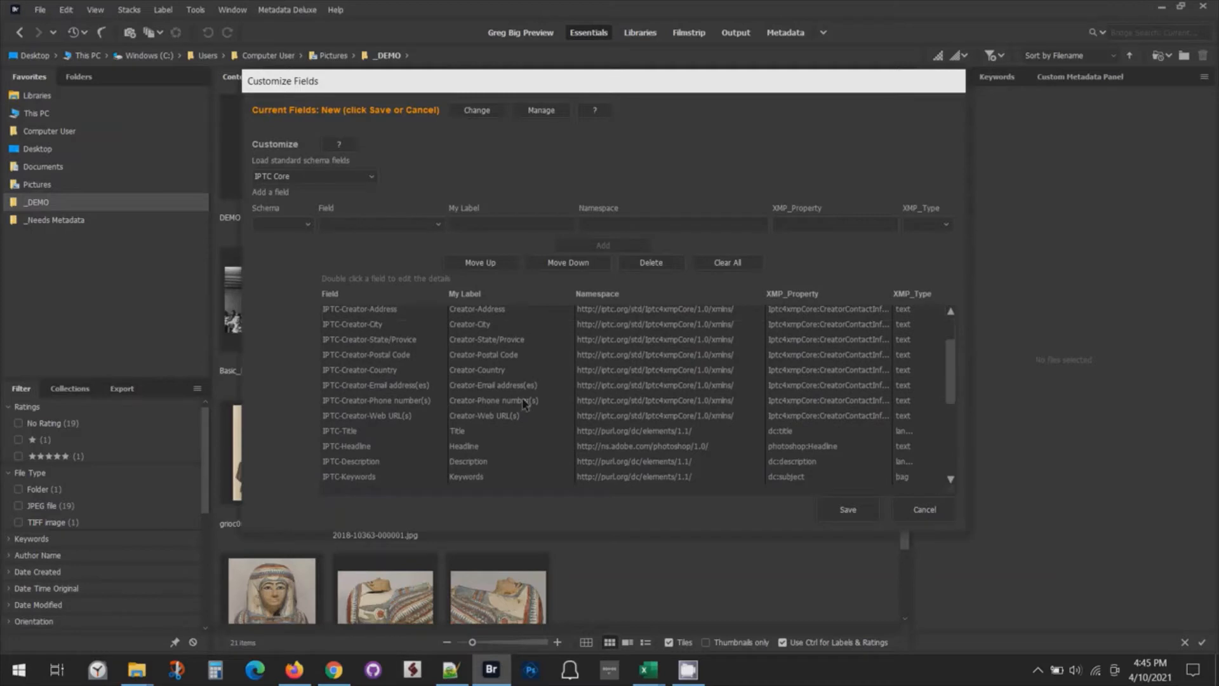
{"action": "left_click", "coordinate": [343, 431]}
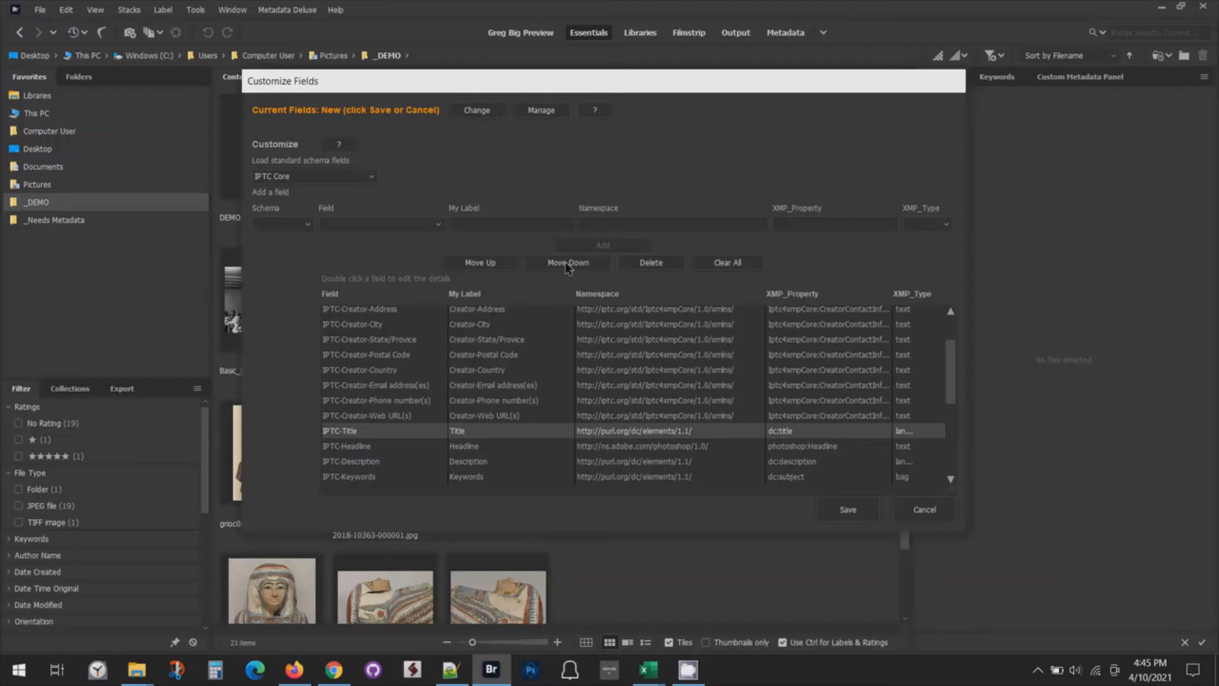
{"action": "left_click", "coordinate": [503, 267]}
{"action": "left_click", "coordinate": [503, 266]}
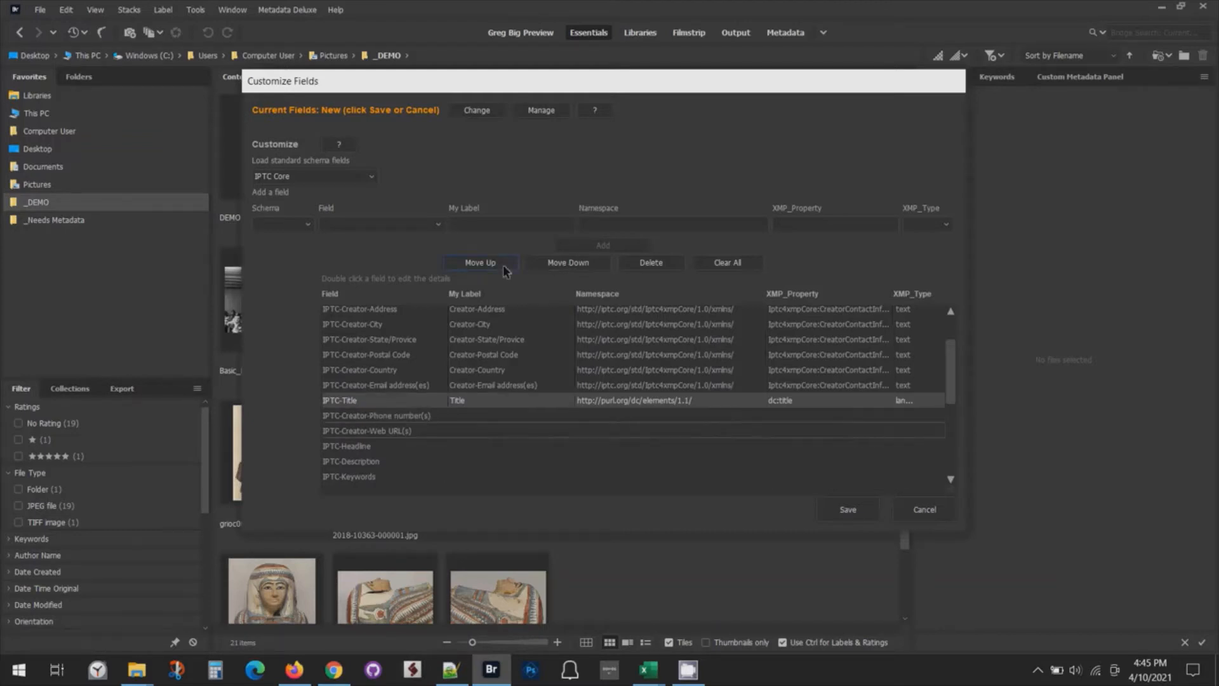
{"action": "left_click", "coordinate": [503, 266]}
{"action": "left_click", "coordinate": [503, 266]}
{"action": "left_click", "coordinate": [503, 266]}
{"action": "left_click", "coordinate": [503, 267]}
{"action": "left_click", "coordinate": [503, 266]}
{"action": "left_click", "coordinate": [503, 266]}
{"action": "left_click", "coordinate": [503, 266]}
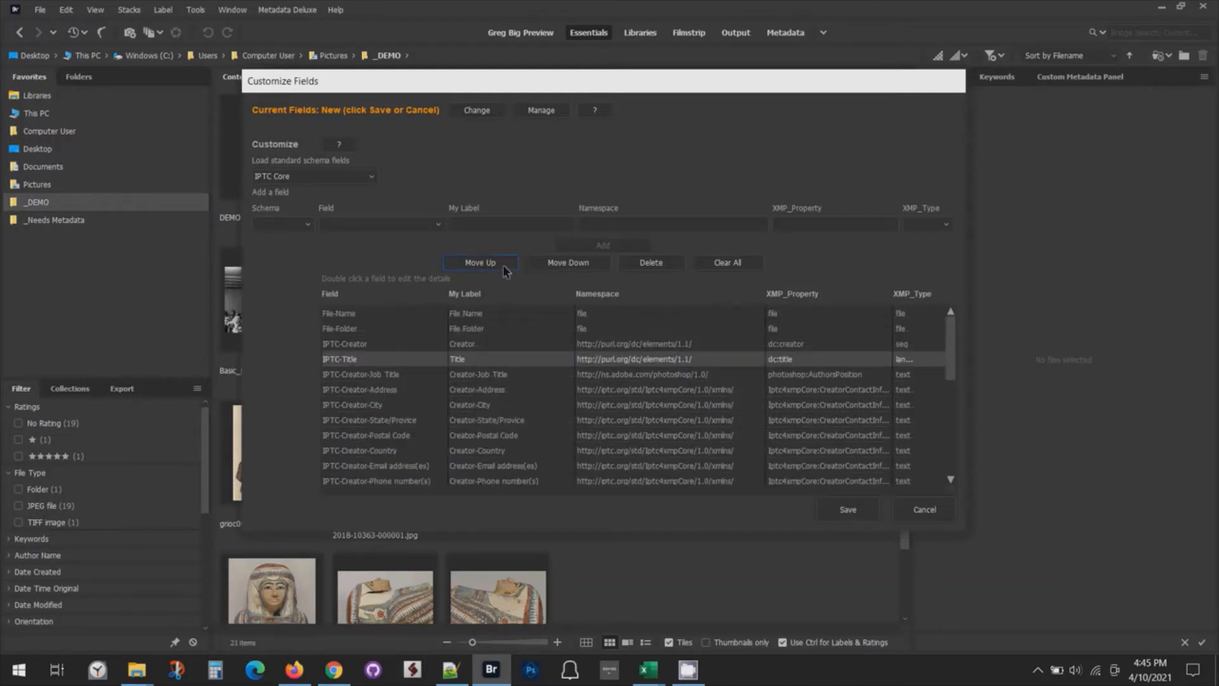
{"action": "left_click", "coordinate": [503, 266]}
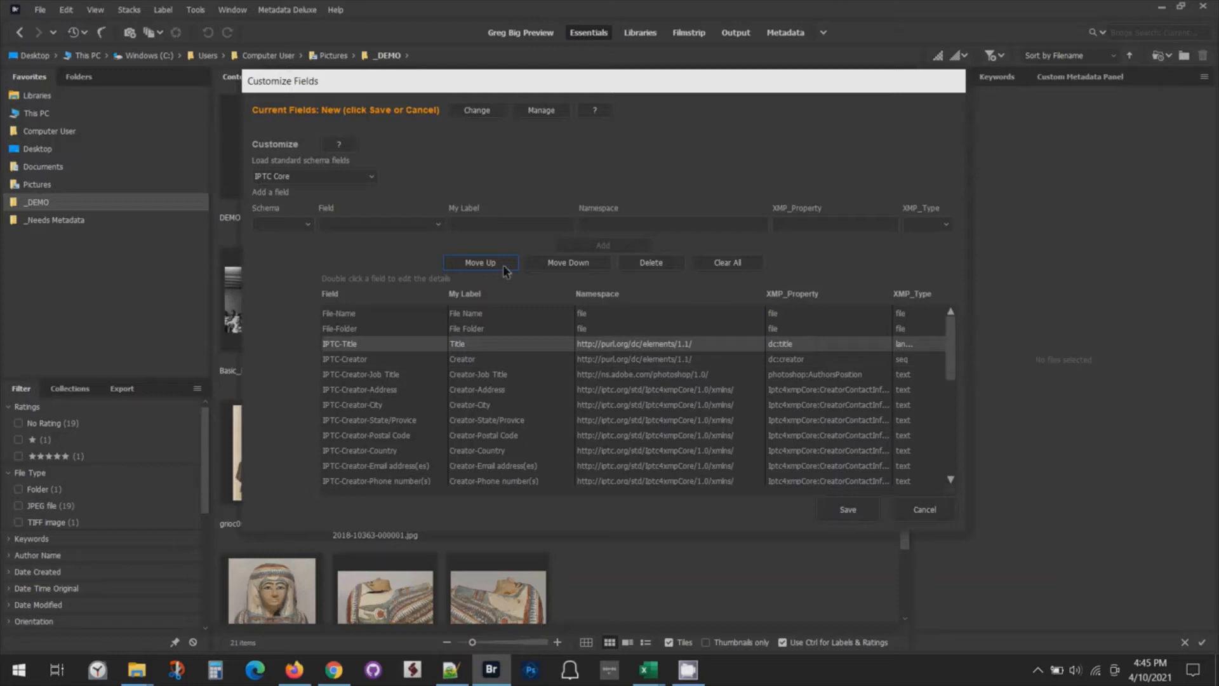
Try placing the IPTC-Title field above File-Name, and return it to directly below File-Folder
{"action": "left_click", "coordinate": [502, 267]}
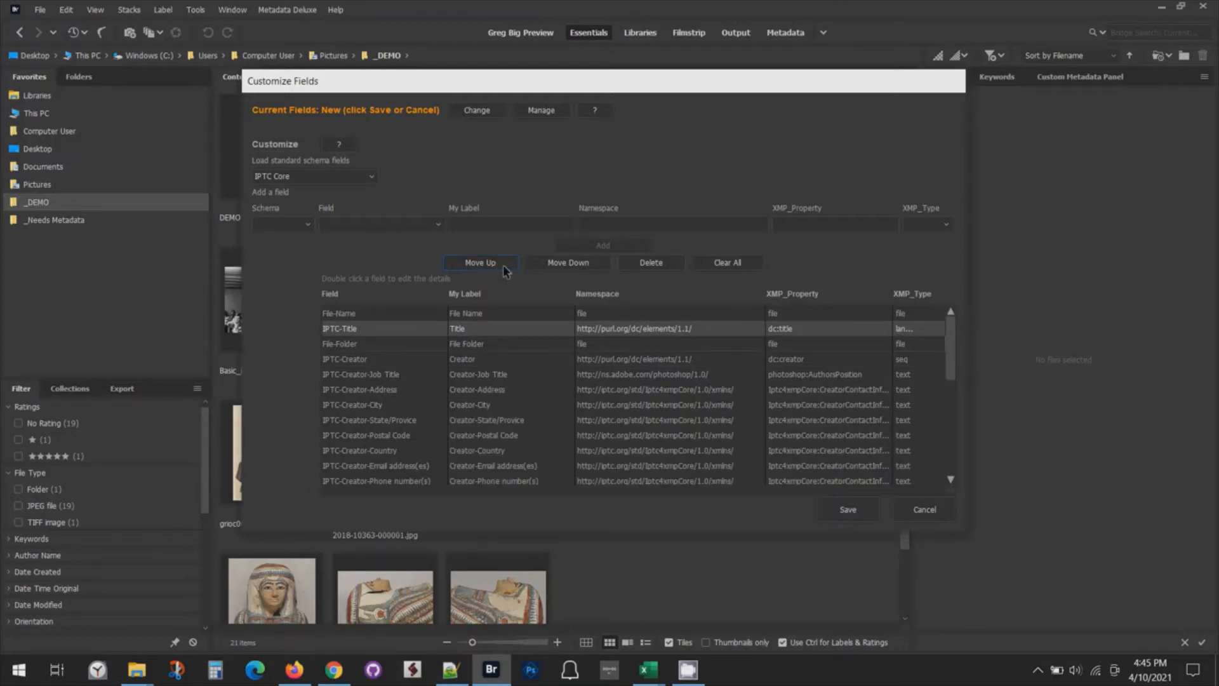
{"action": "left_click", "coordinate": [505, 267]}
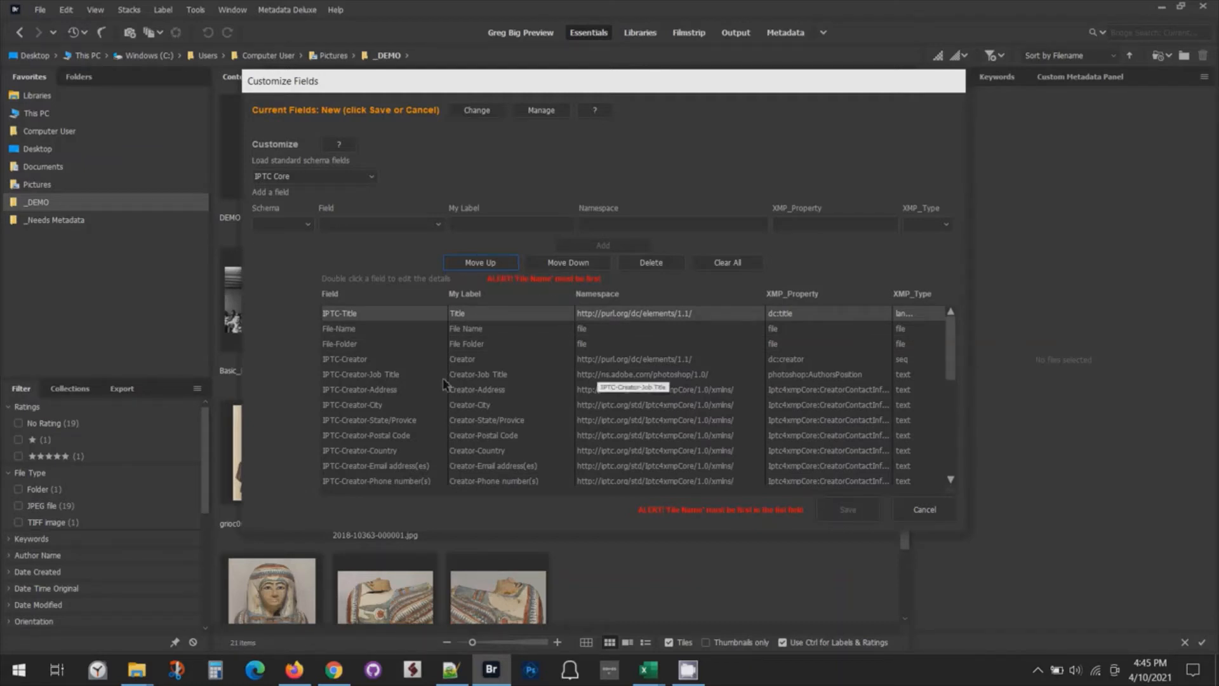
{"action": "left_click", "coordinate": [575, 263]}
{"action": "left_click", "coordinate": [575, 263]}
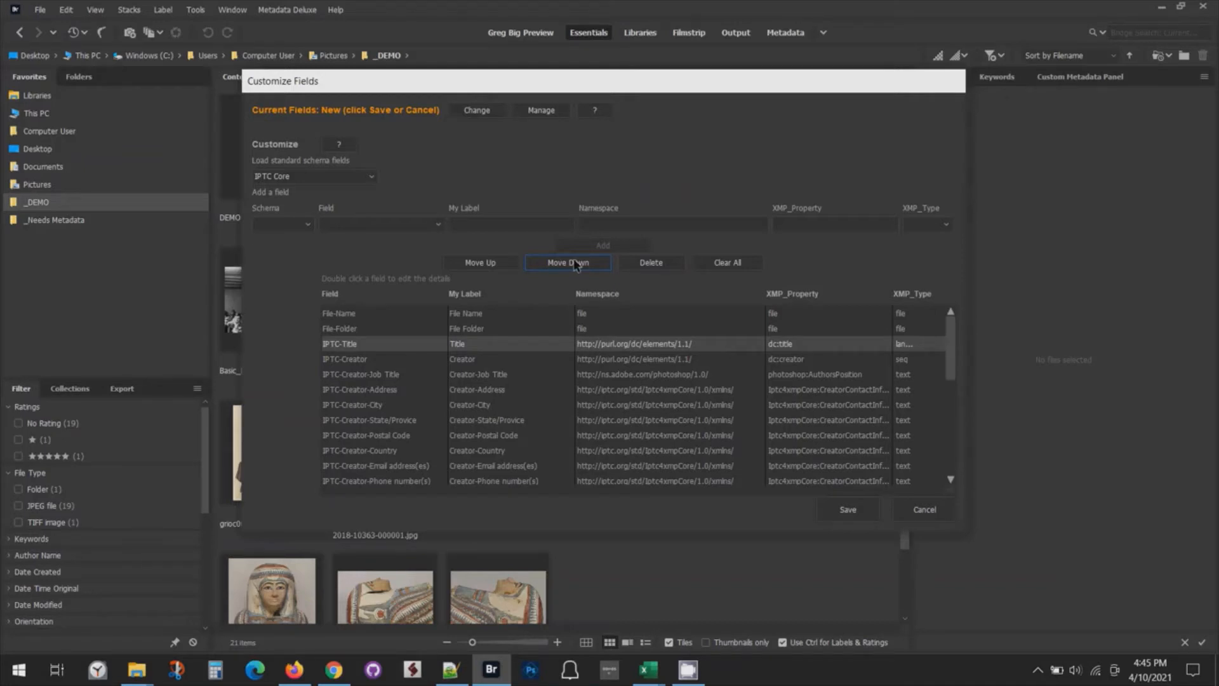
Save the edited field list as a custom field set named "IPTC Core modified"
{"action": "left_click", "coordinate": [848, 513]}
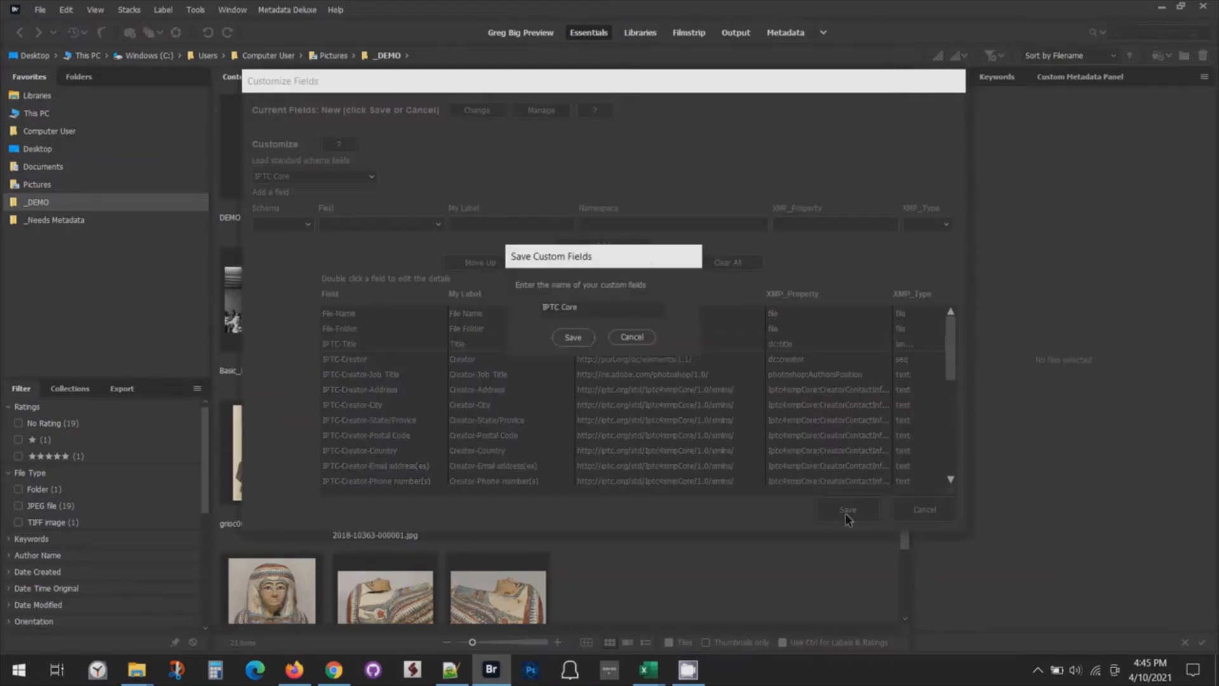
{"action": "double_click", "coordinate": [585, 308]}
{"action": "left_click", "coordinate": [587, 309]}
{"action": "type", "text": "modified"}
{"action": "left_click", "coordinate": [575, 337]}
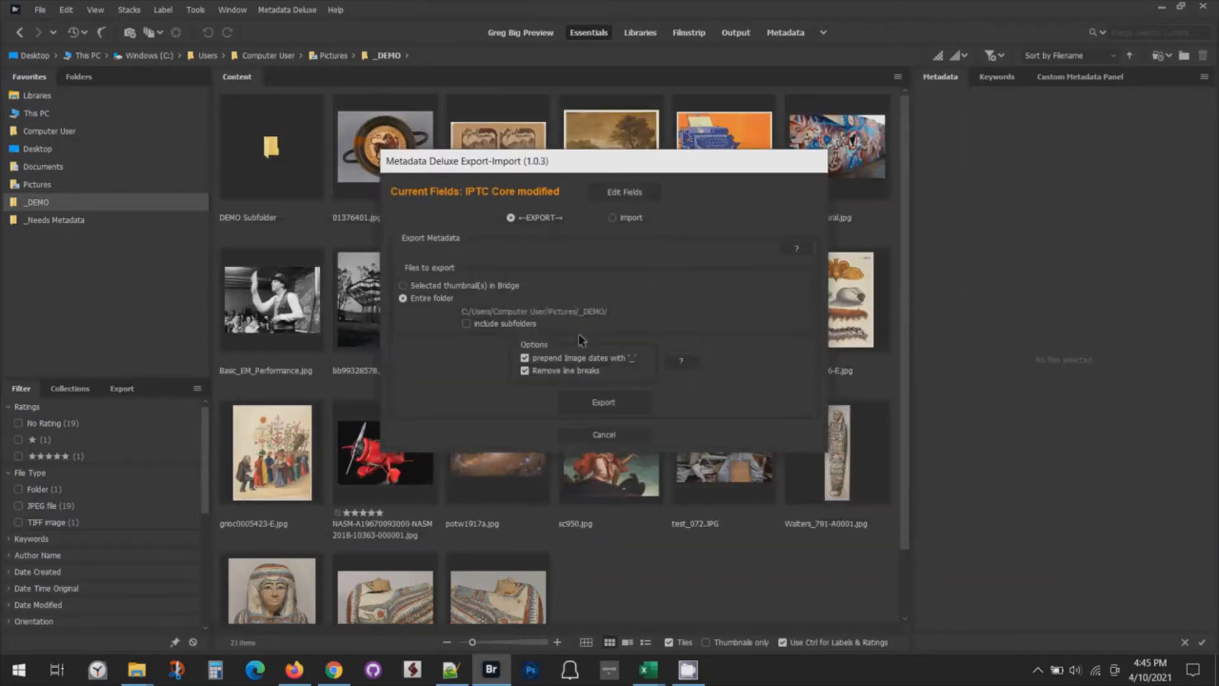
Reopen the field editor and change the IPTC-Creator field's custom label to "Artist"
{"action": "left_click", "coordinate": [616, 191]}
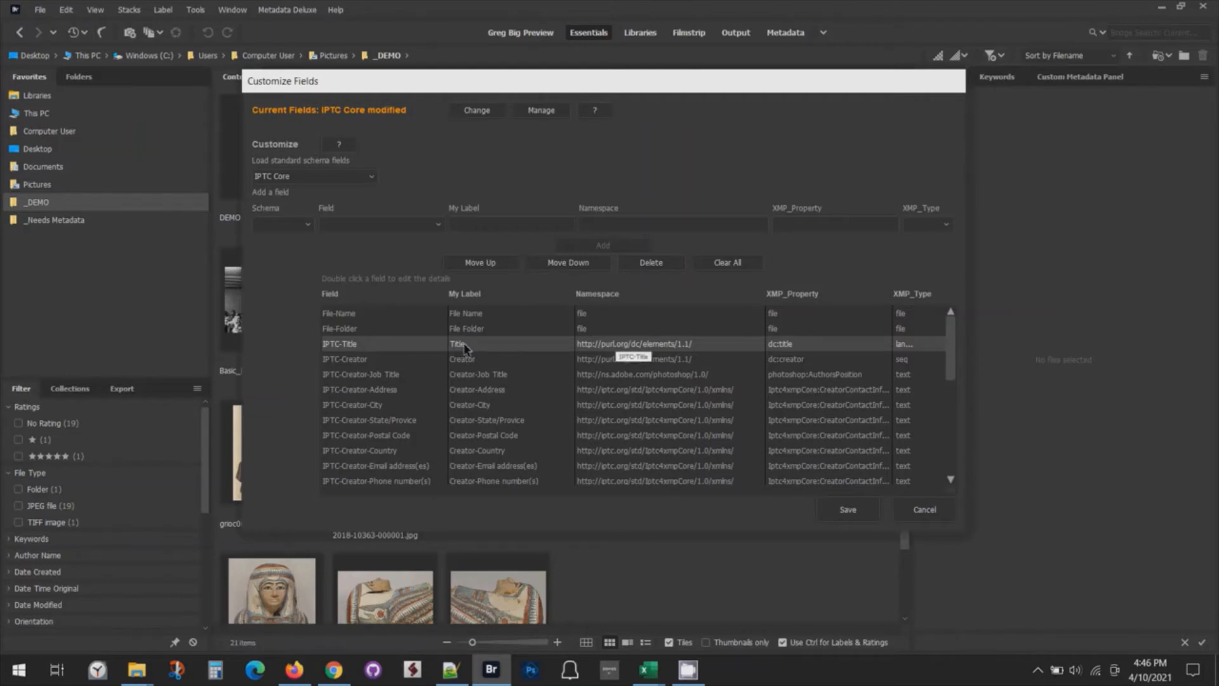
{"action": "double_click", "coordinate": [466, 363]}
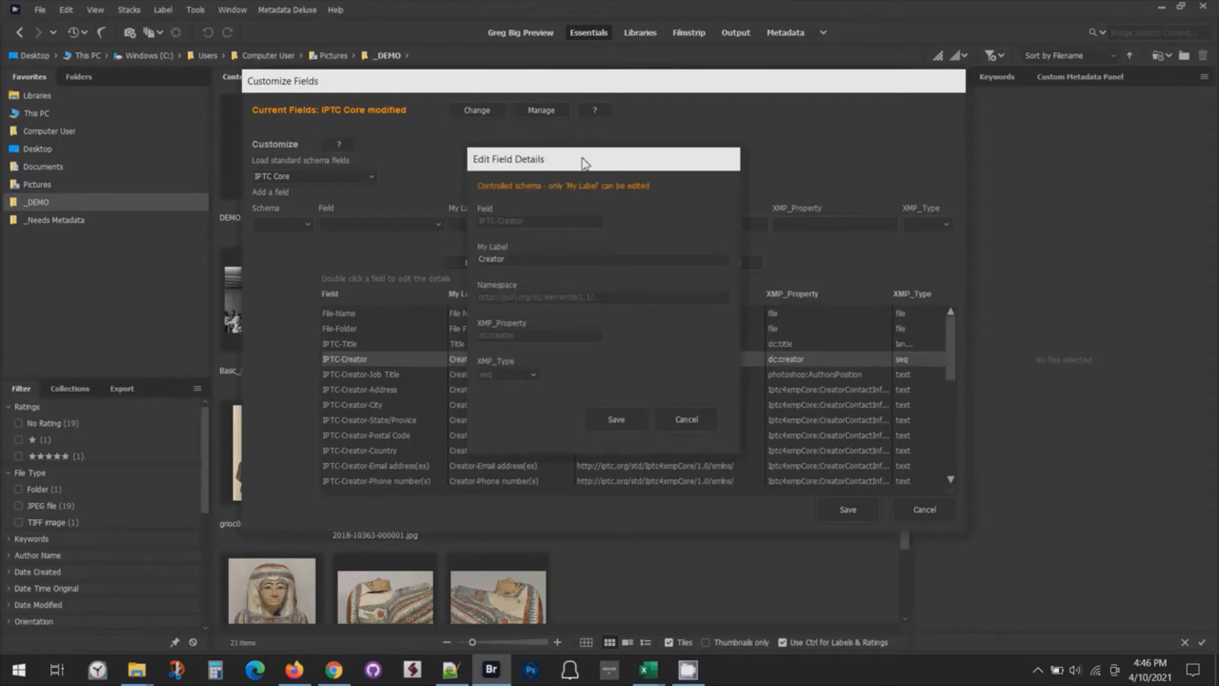
{"action": "left_click_drag", "start_coordinate": [521, 257], "coordinate": [474, 264]}
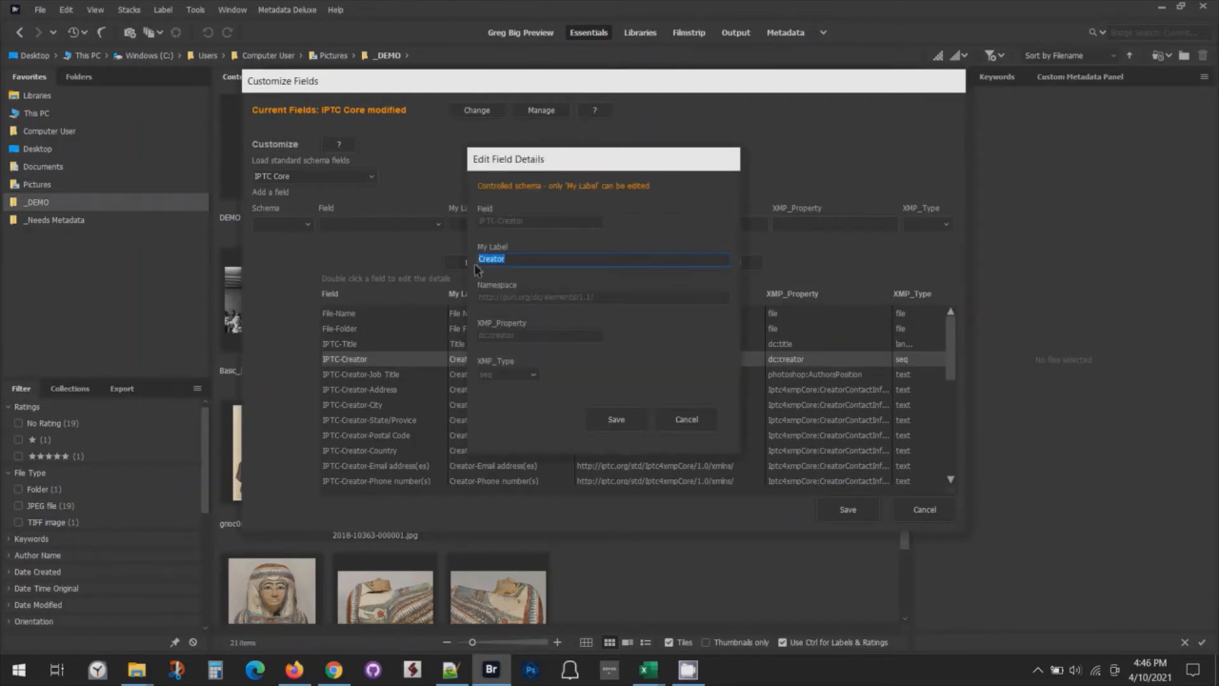
{"action": "type", "text": "Artist"}
{"action": "left_click", "coordinate": [613, 420]}
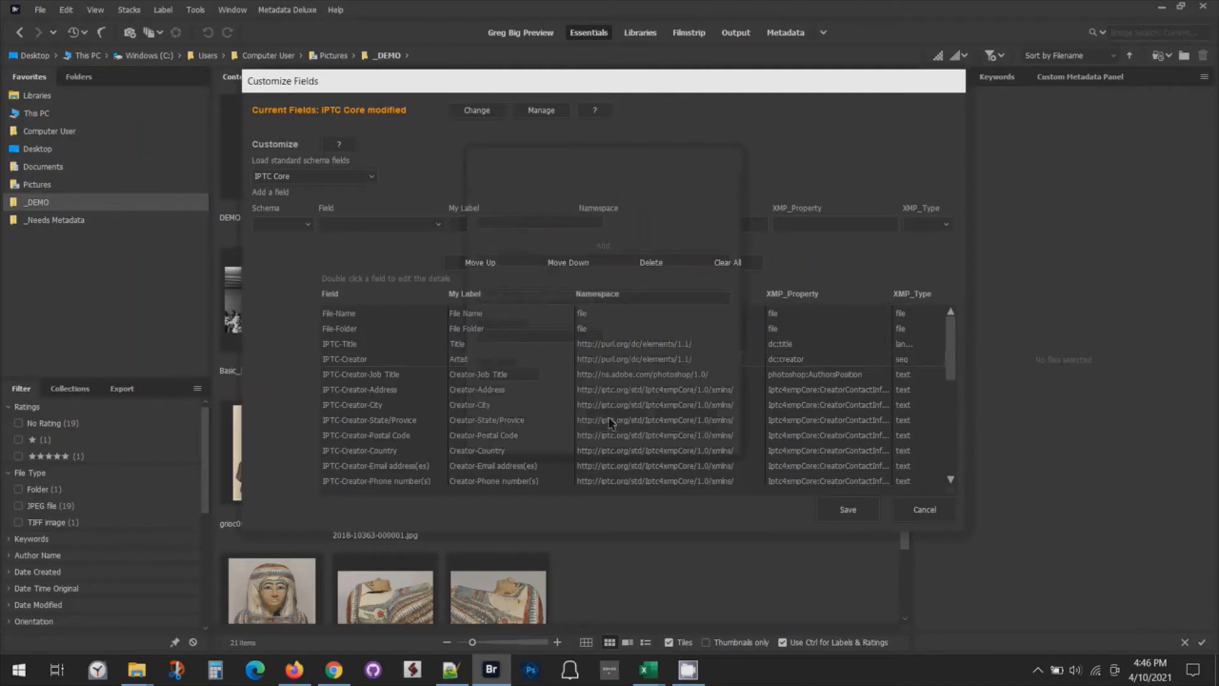
{"action": "left_click", "coordinate": [463, 364]}
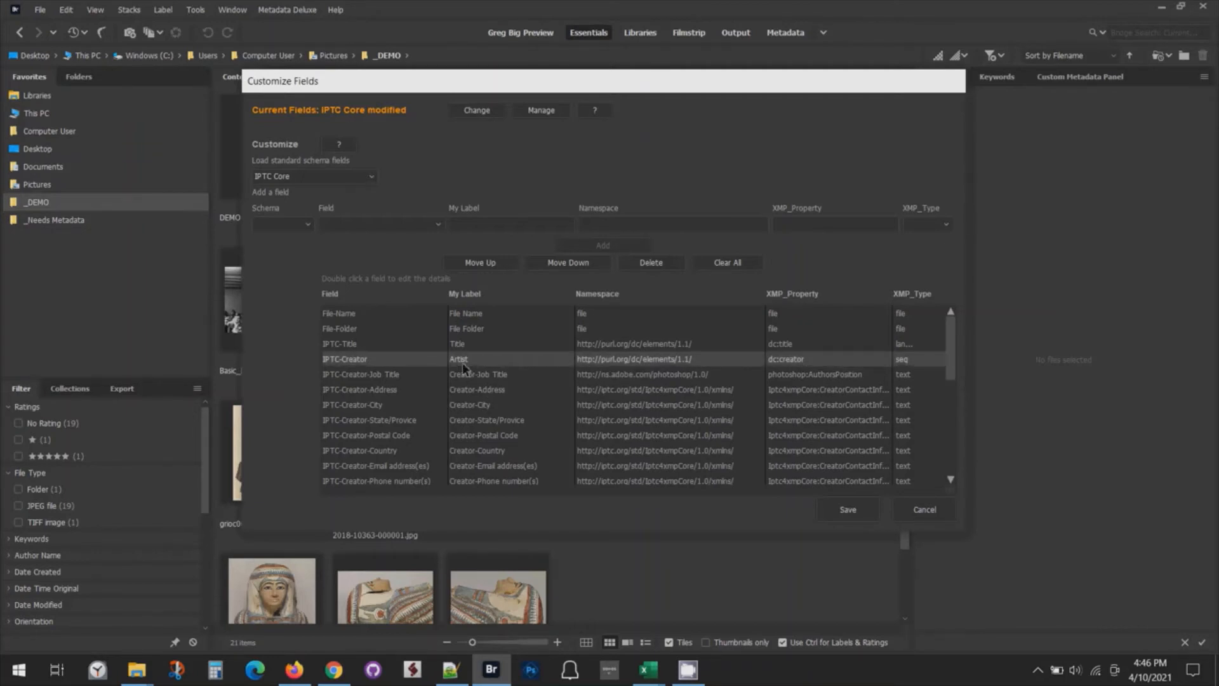
Add the VRA Core field VRA-Work Title directly below IPTC-Title, with the custom label "Artwork Title"
{"action": "left_click", "coordinate": [463, 346]}
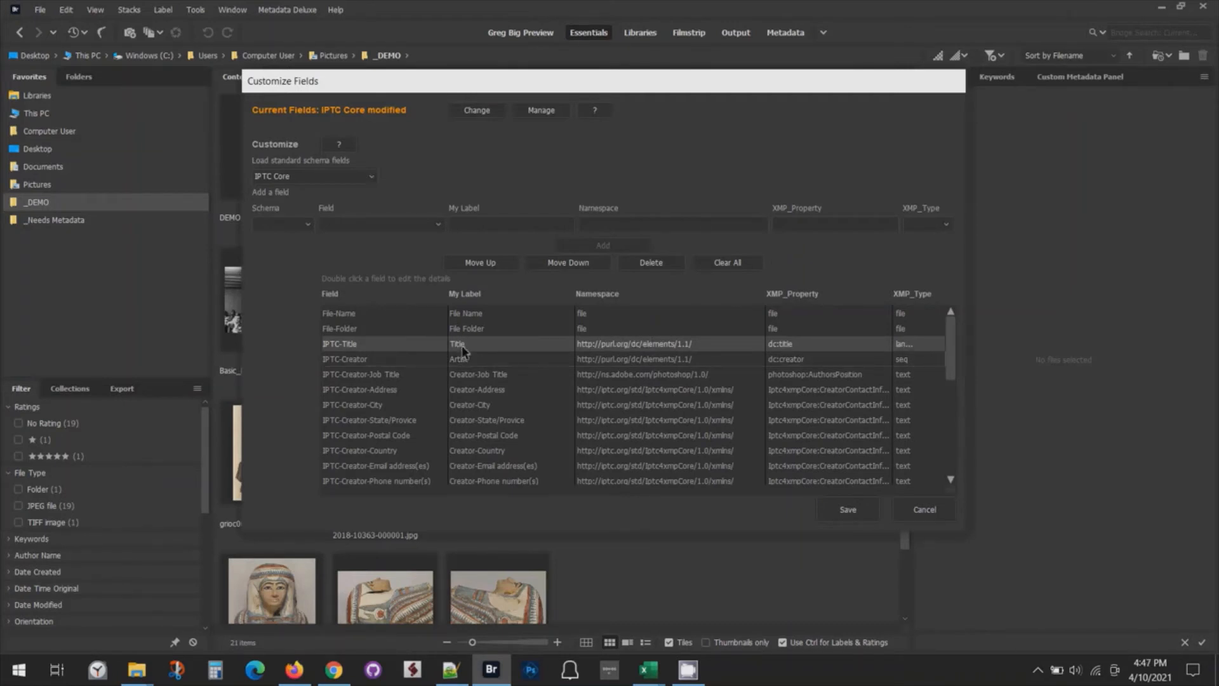
{"action": "left_click", "coordinate": [308, 225]}
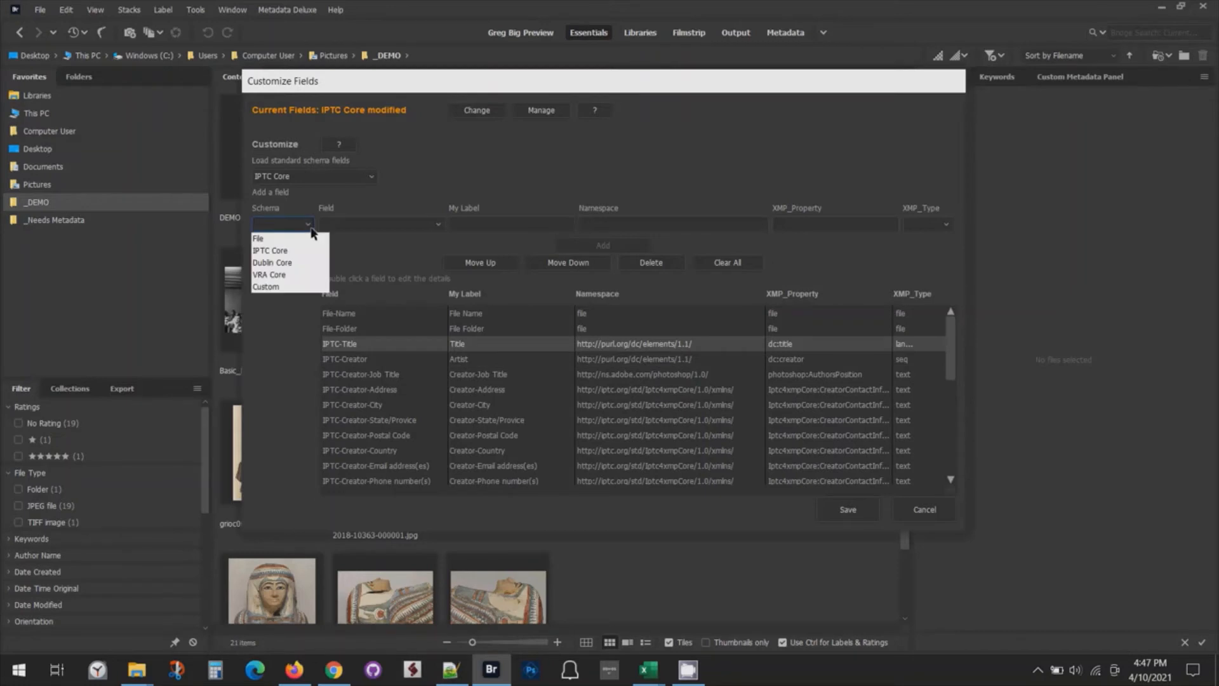
{"action": "left_click", "coordinate": [281, 276]}
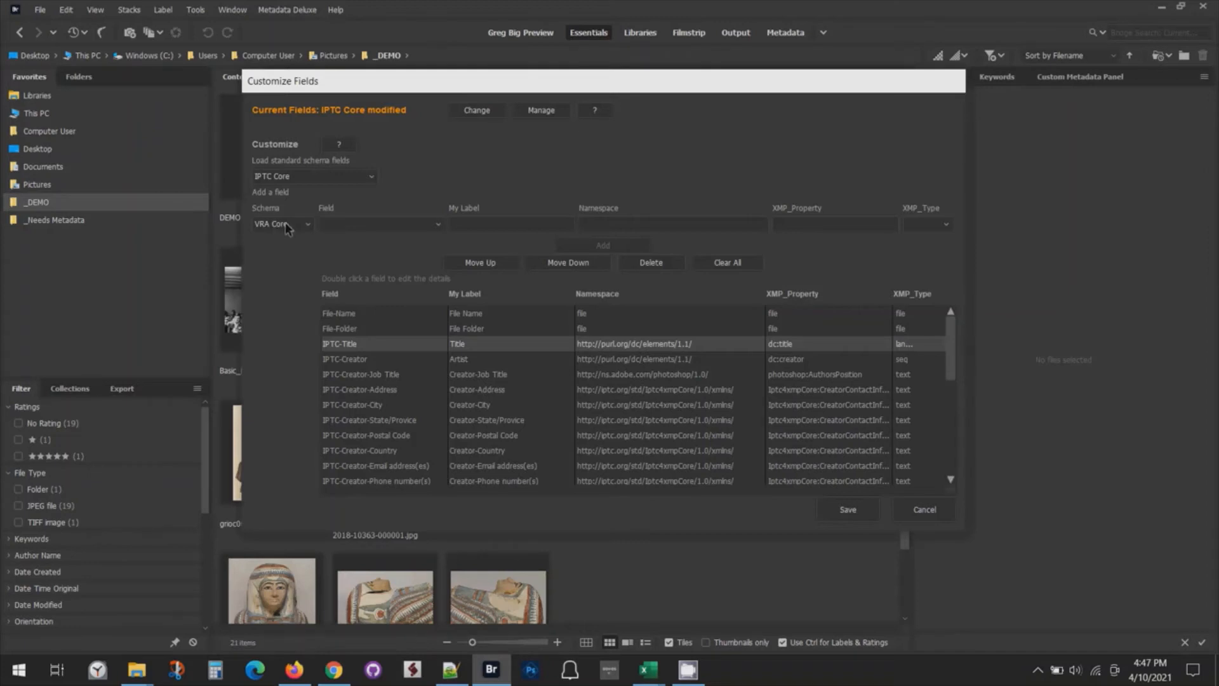
{"action": "left_click", "coordinate": [438, 224]}
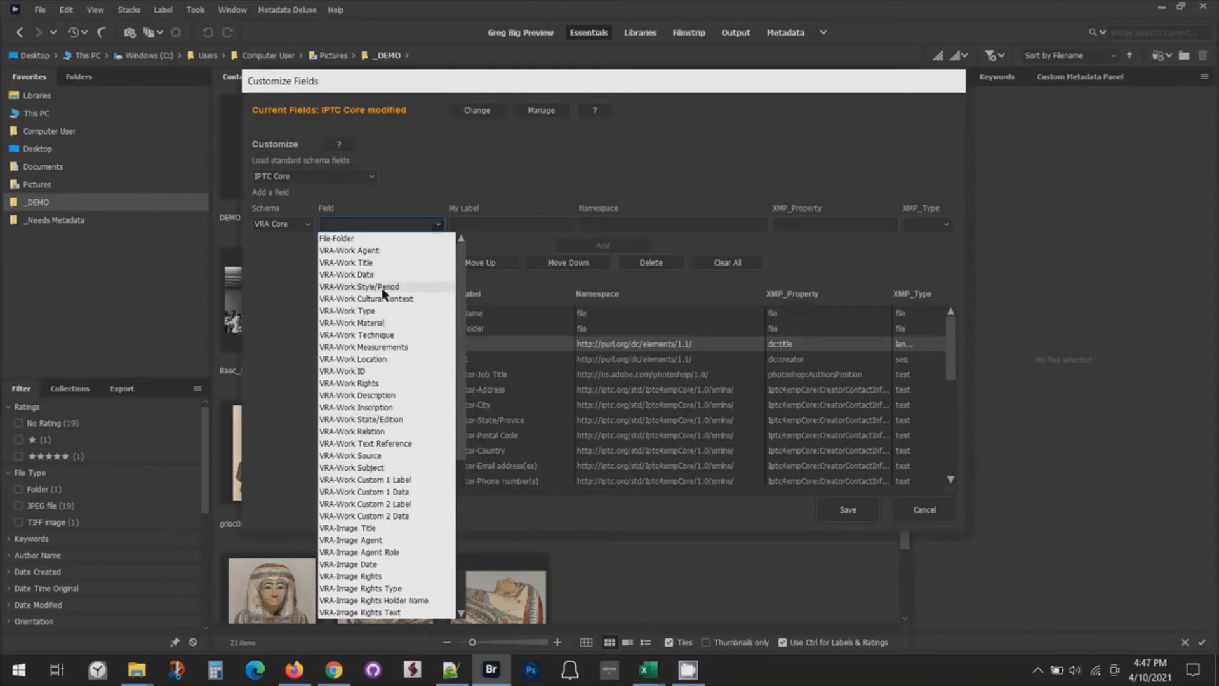
{"action": "left_click", "coordinate": [359, 263]}
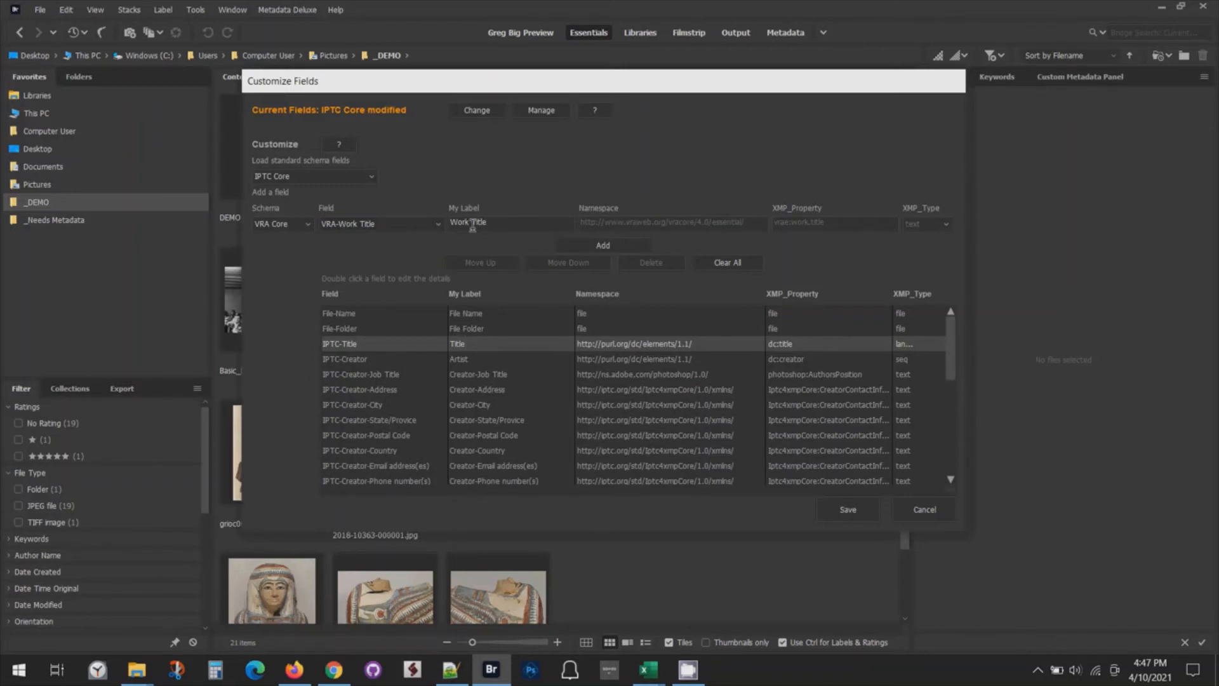
{"action": "left_click_drag", "start_coordinate": [470, 223], "coordinate": [448, 227]}
{"action": "type", "text": "Artwork"}
{"action": "left_click", "coordinate": [480, 224]}
{"action": "left_click", "coordinate": [601, 253]}
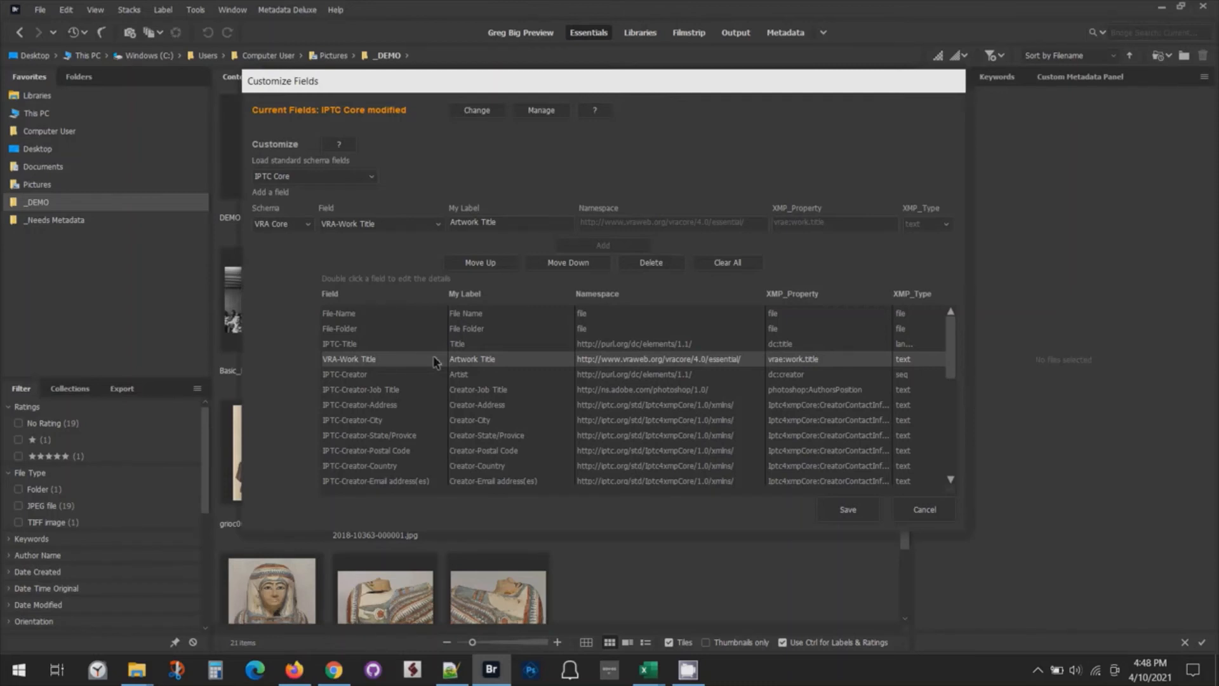
Switch the add-field schema to Dublin Core and look through the fields it offers
{"action": "left_click", "coordinate": [440, 225]}
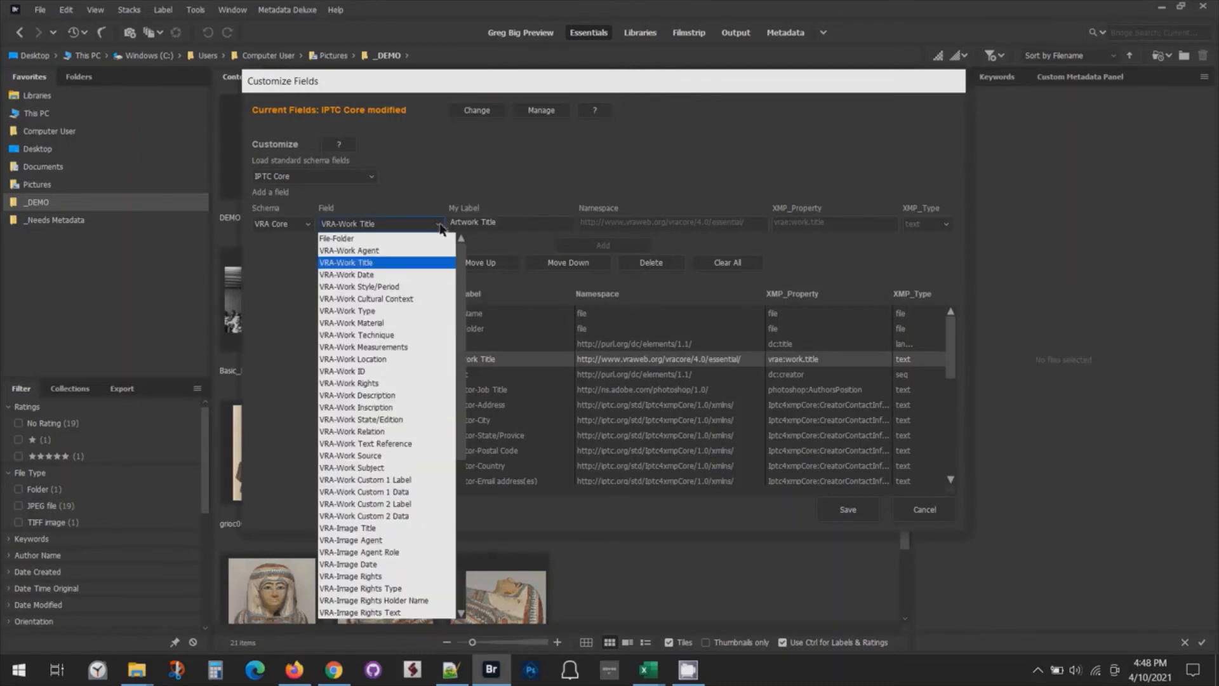
{"action": "left_click", "coordinate": [309, 225]}
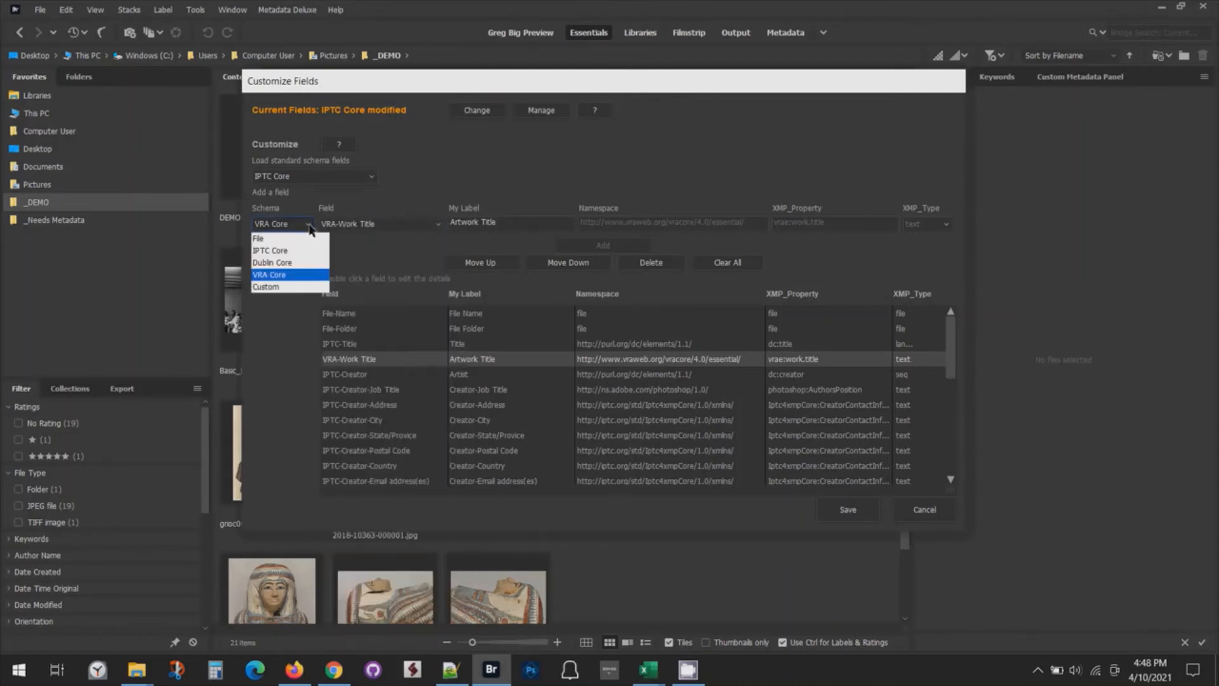
{"action": "left_click", "coordinate": [289, 264]}
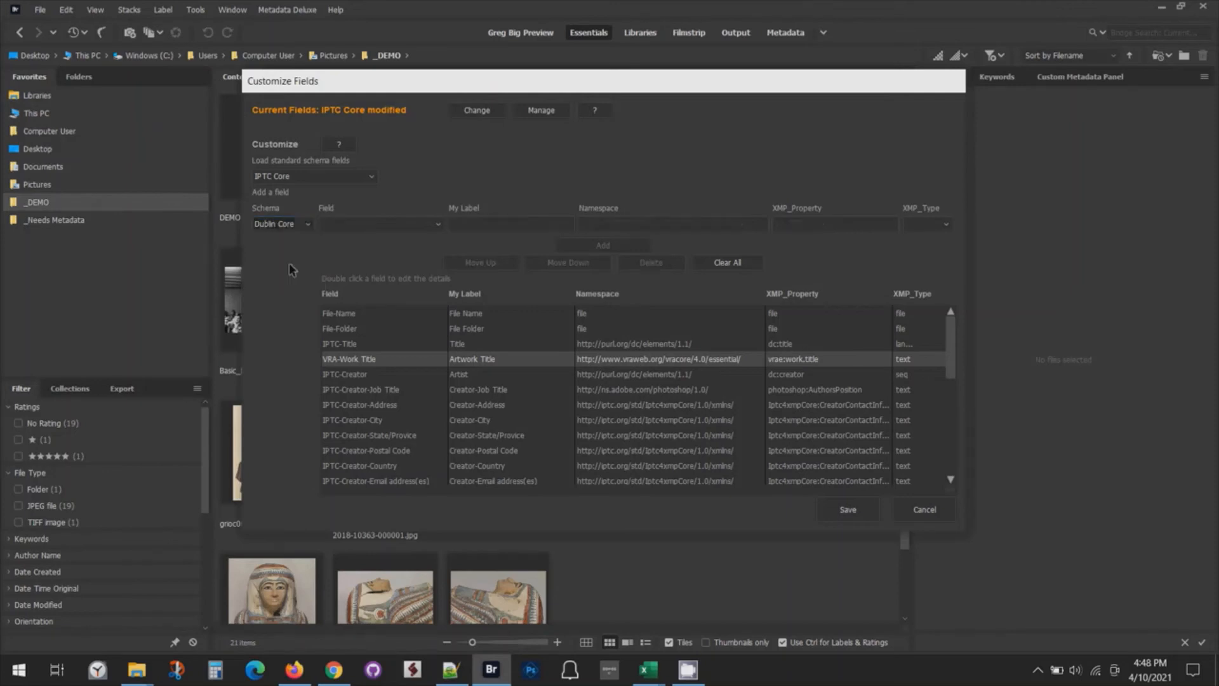
{"action": "left_click", "coordinate": [440, 225]}
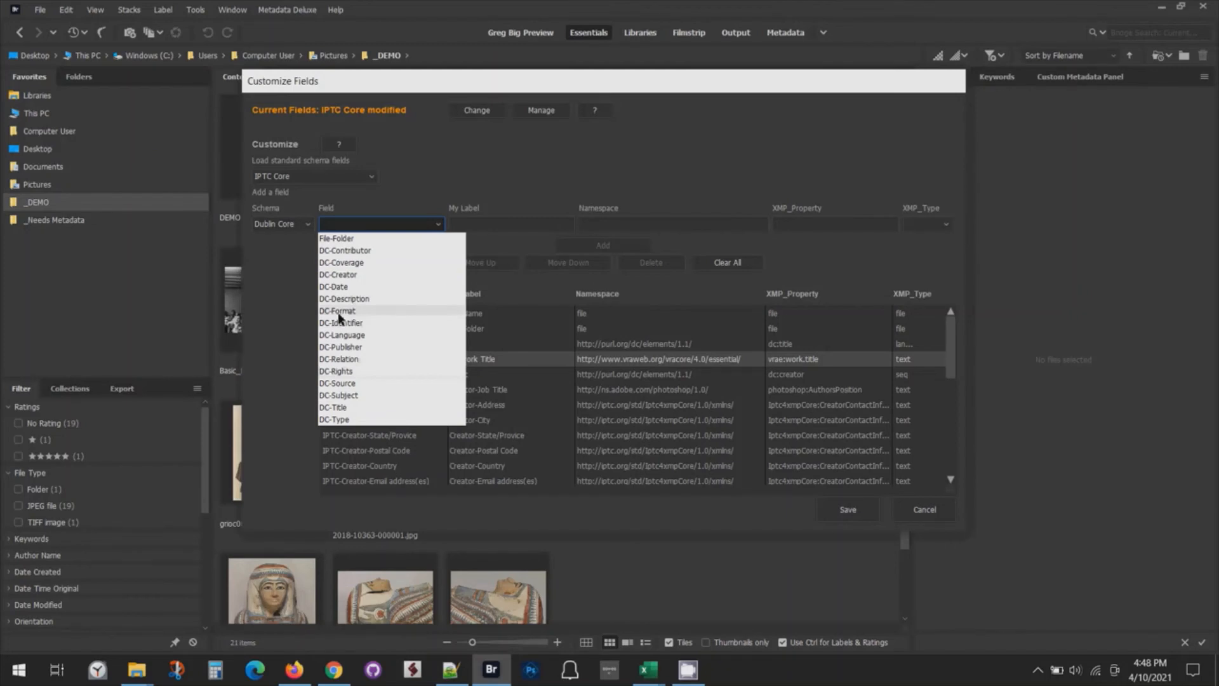
{"action": "left_click", "coordinate": [515, 170]}
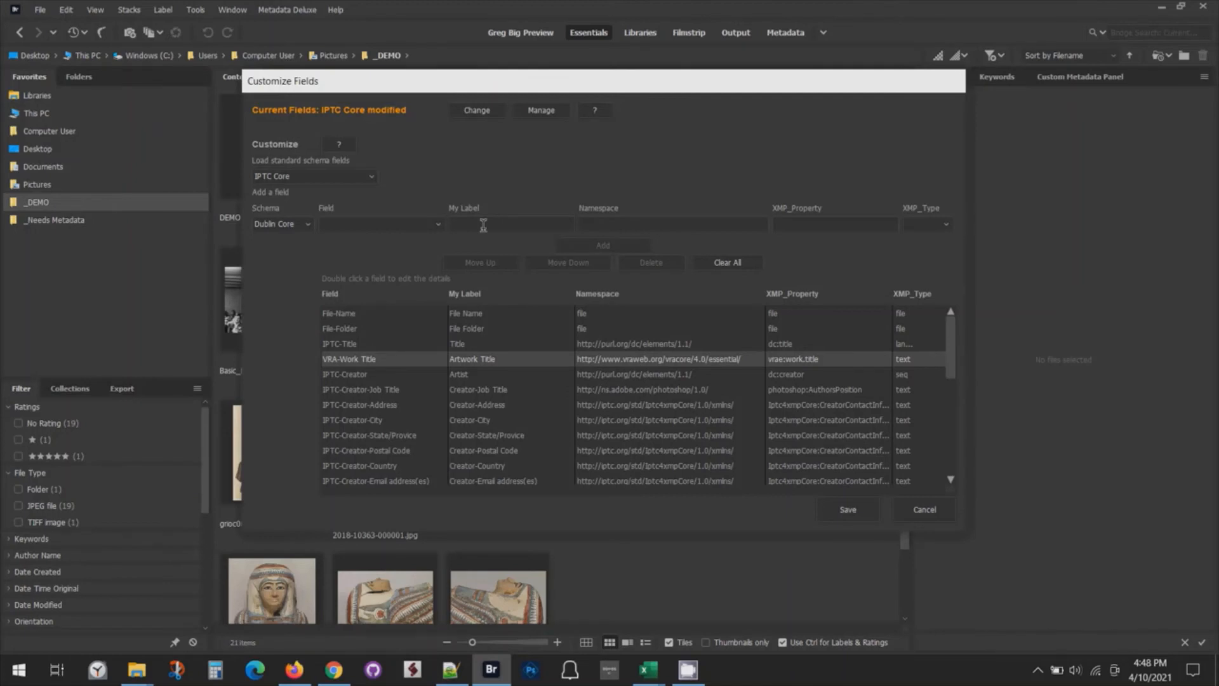
Save the edited field list as a custom field set named "IPTC VRA"
{"action": "left_click", "coordinate": [835, 512]}
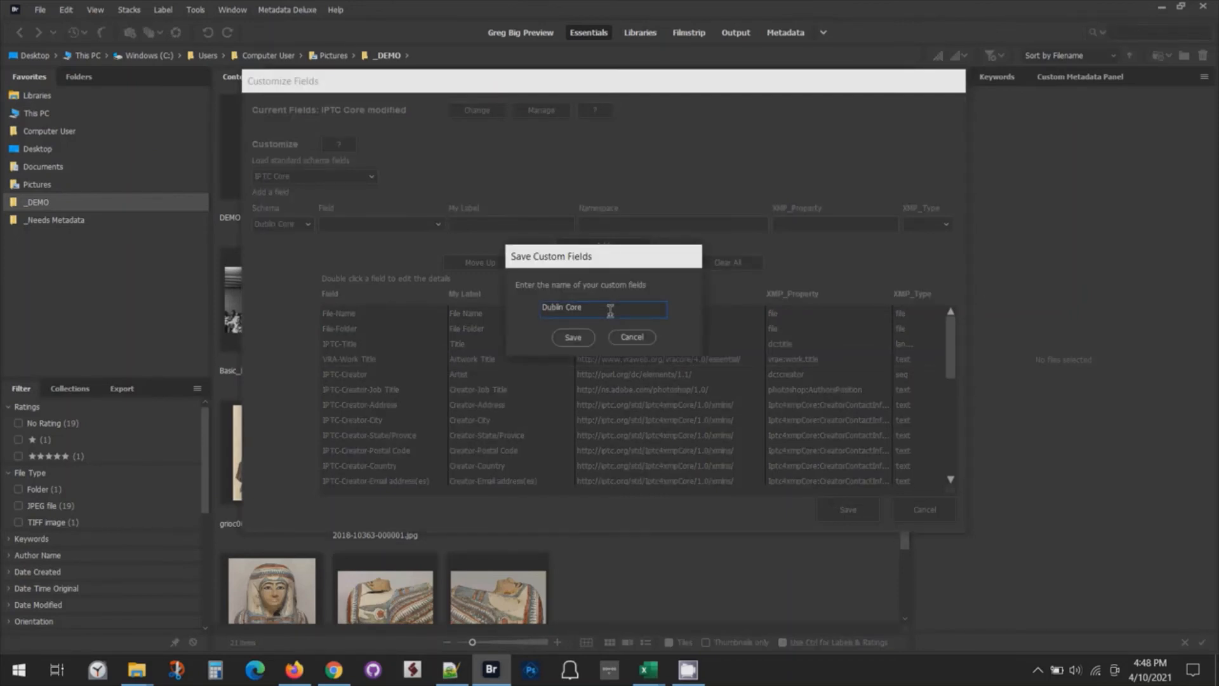
{"action": "left_click_drag", "start_coordinate": [611, 309], "coordinate": [514, 308]}
{"action": "type", "text": "IPTC VRA"}
{"action": "left_click", "coordinate": [558, 337]}
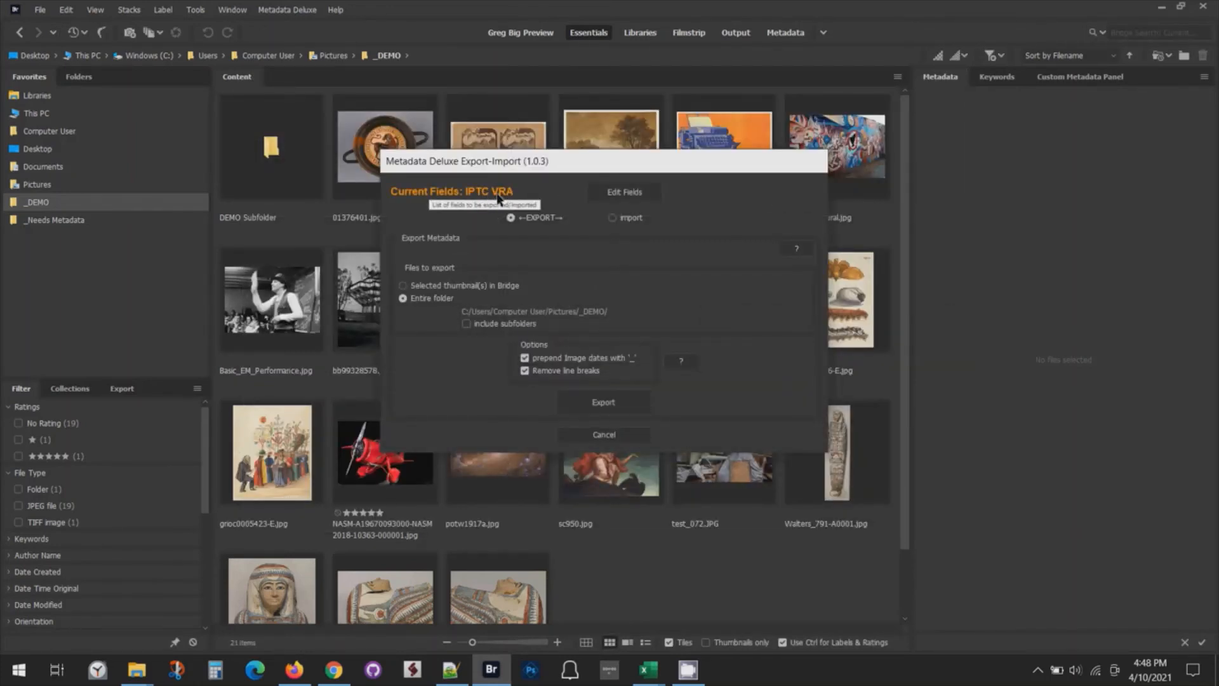
Reopen the field editor and examine the saved field set files in the Import-Export_Fields folder, then close the folder
{"action": "left_click", "coordinate": [626, 193]}
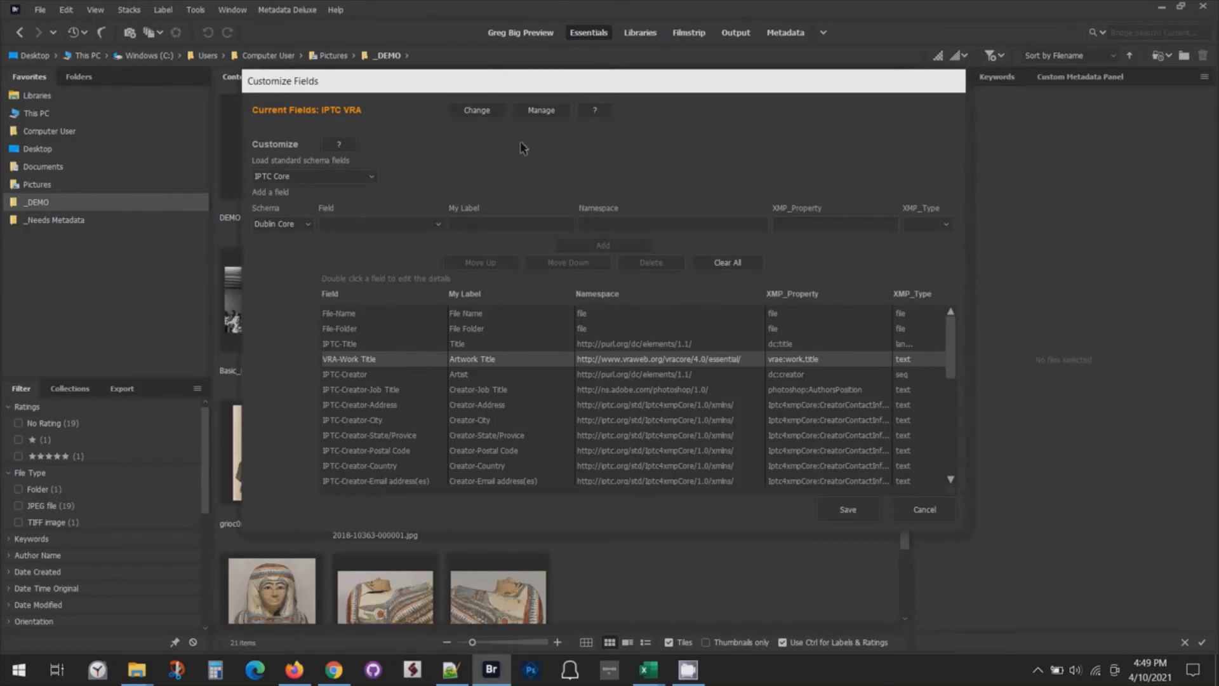
{"action": "left_click", "coordinate": [541, 113]}
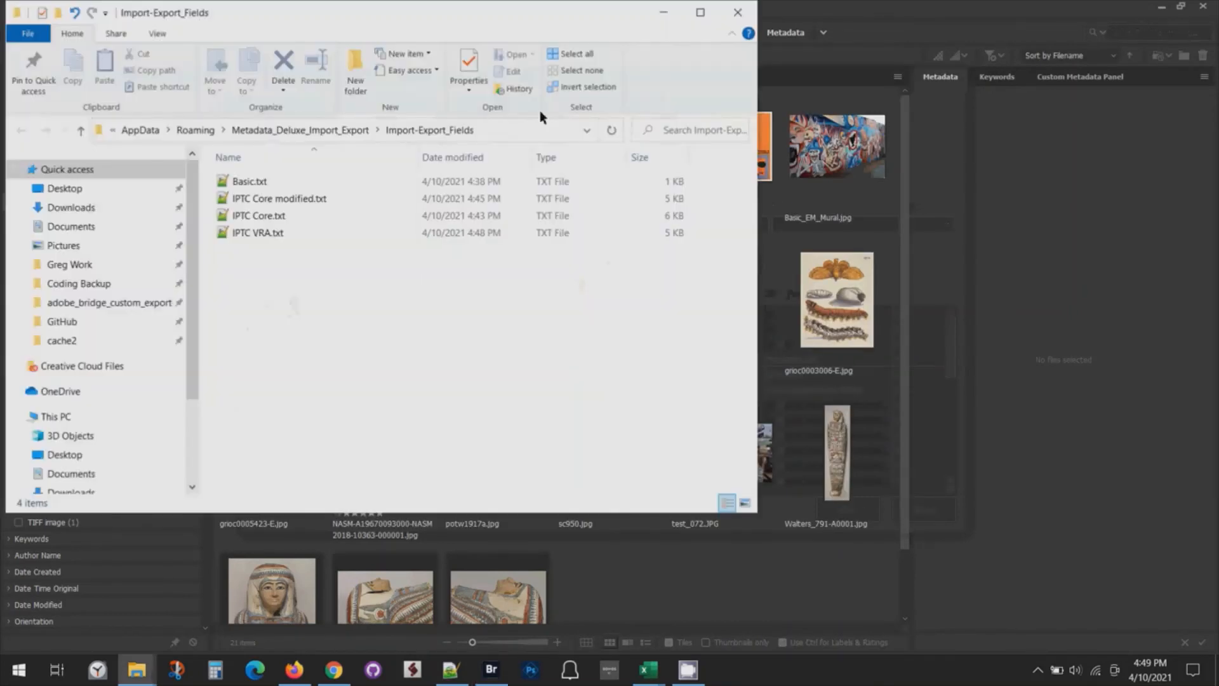
{"action": "left_click", "coordinate": [257, 216]}
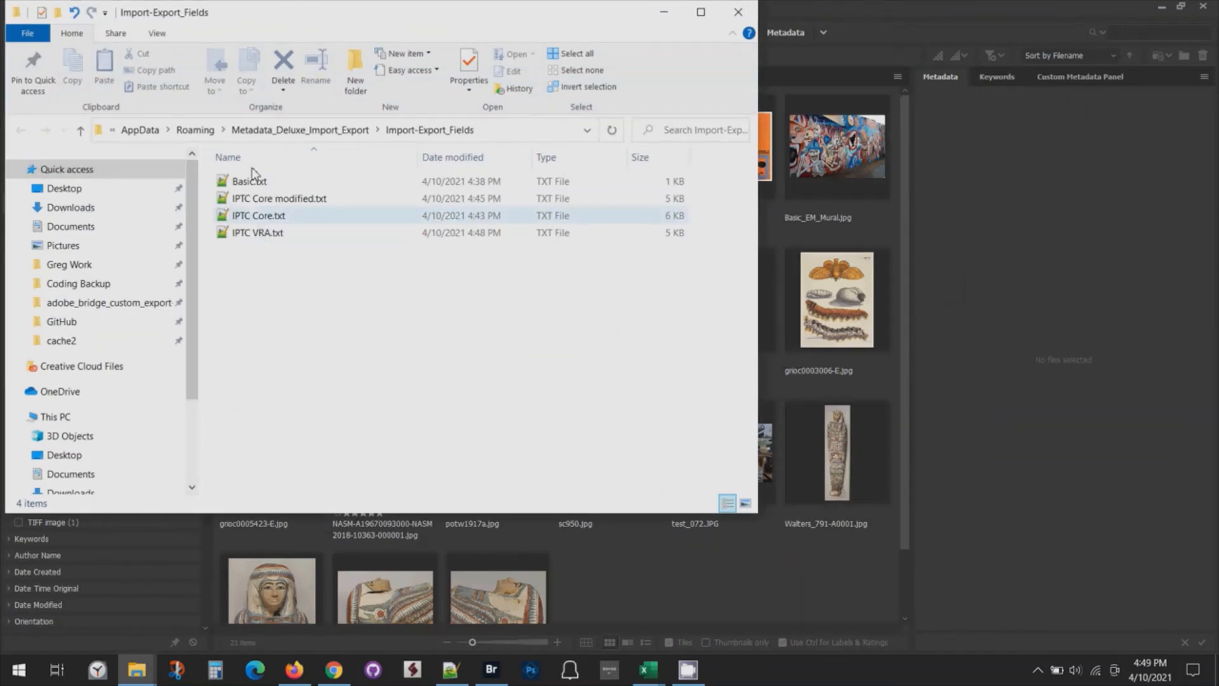
{"action": "left_click", "coordinate": [258, 232]}
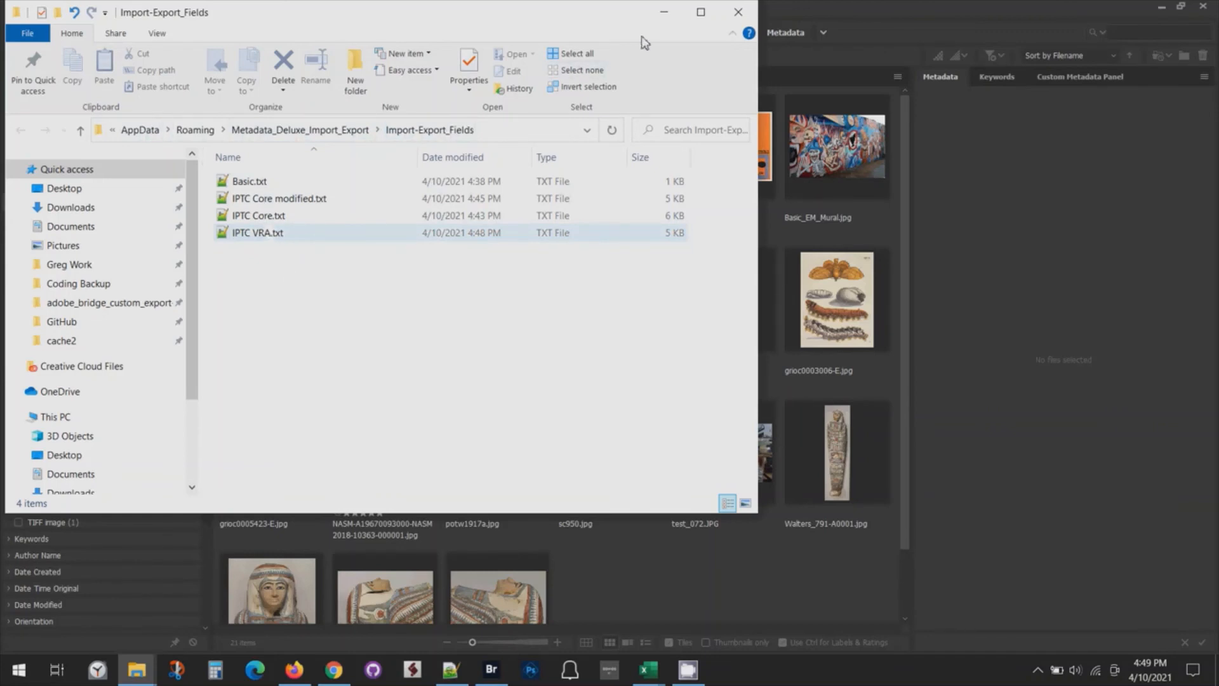
{"action": "left_click", "coordinate": [736, 14]}
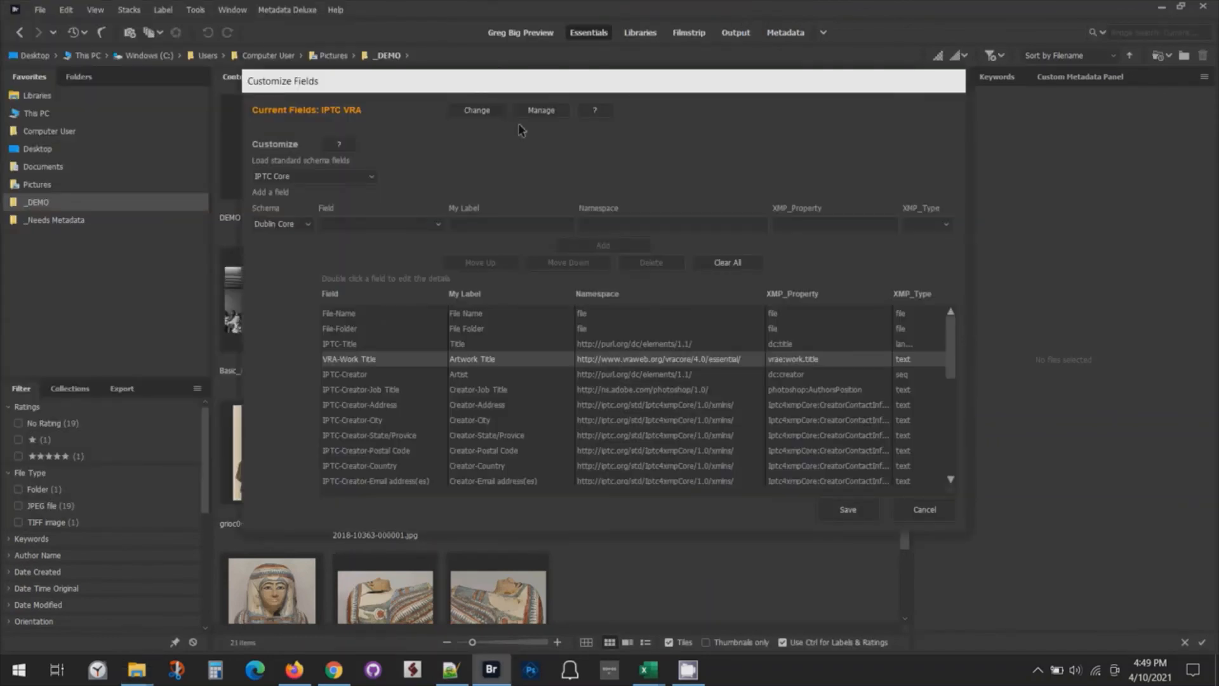
Change the current field set to the one saved in Basic.txt
{"action": "left_click", "coordinate": [477, 113]}
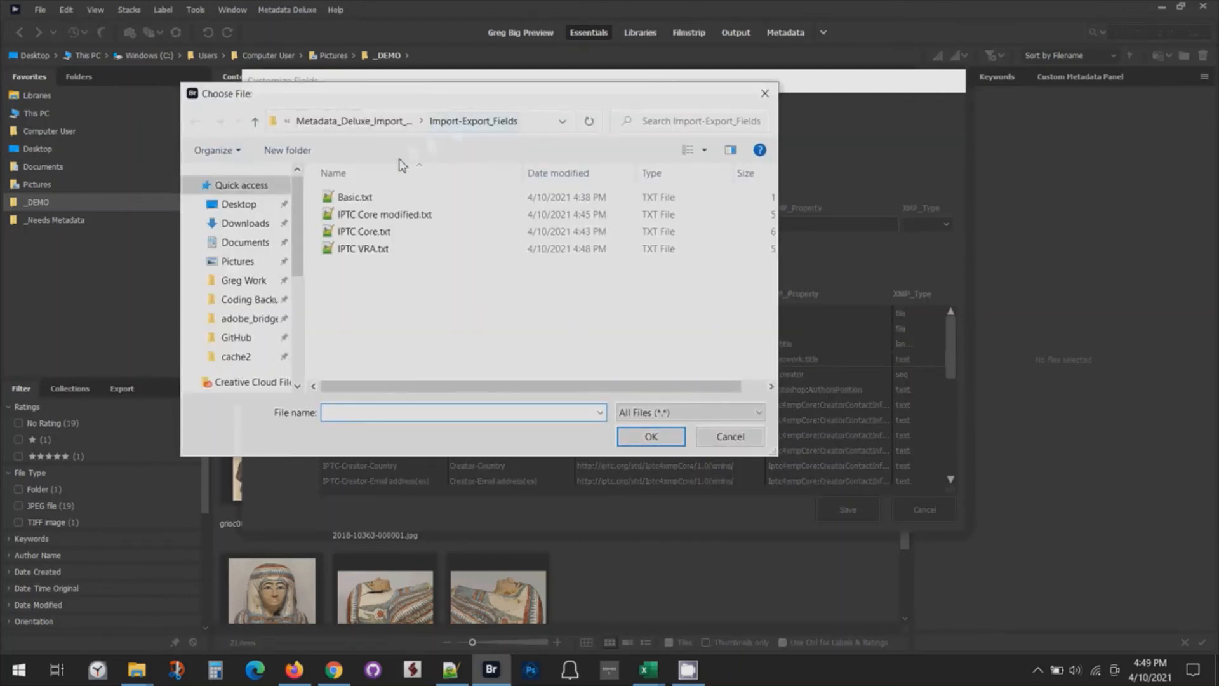
{"action": "left_click", "coordinate": [367, 202]}
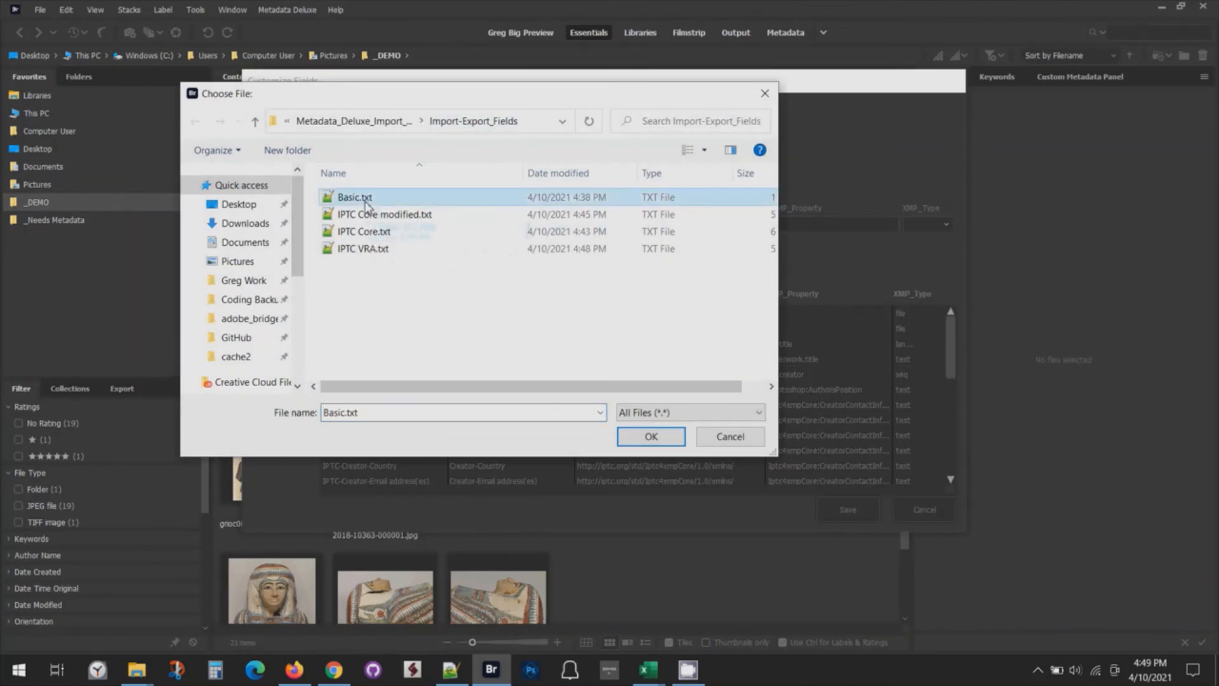
{"action": "left_click", "coordinate": [365, 201]}
{"action": "left_click", "coordinate": [641, 434]}
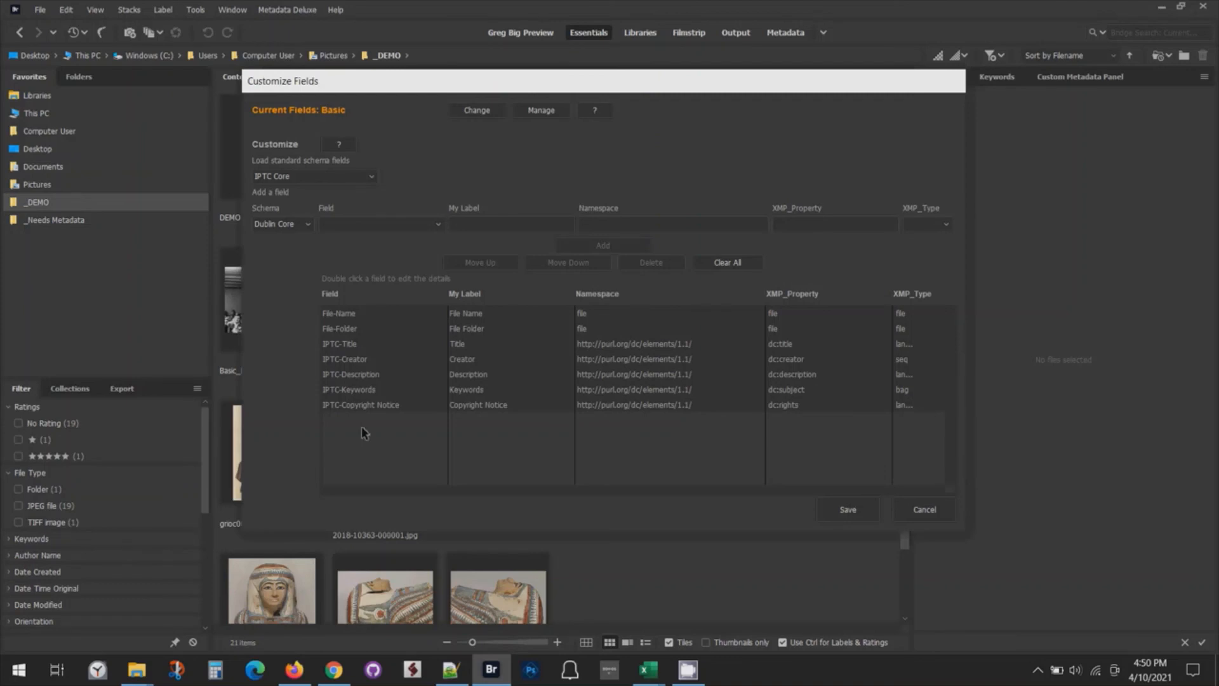
Set the add-field schema to Custom and examine the label, namespace, XMP property and XMP type entries for a custom field
{"action": "left_click", "coordinate": [309, 225]}
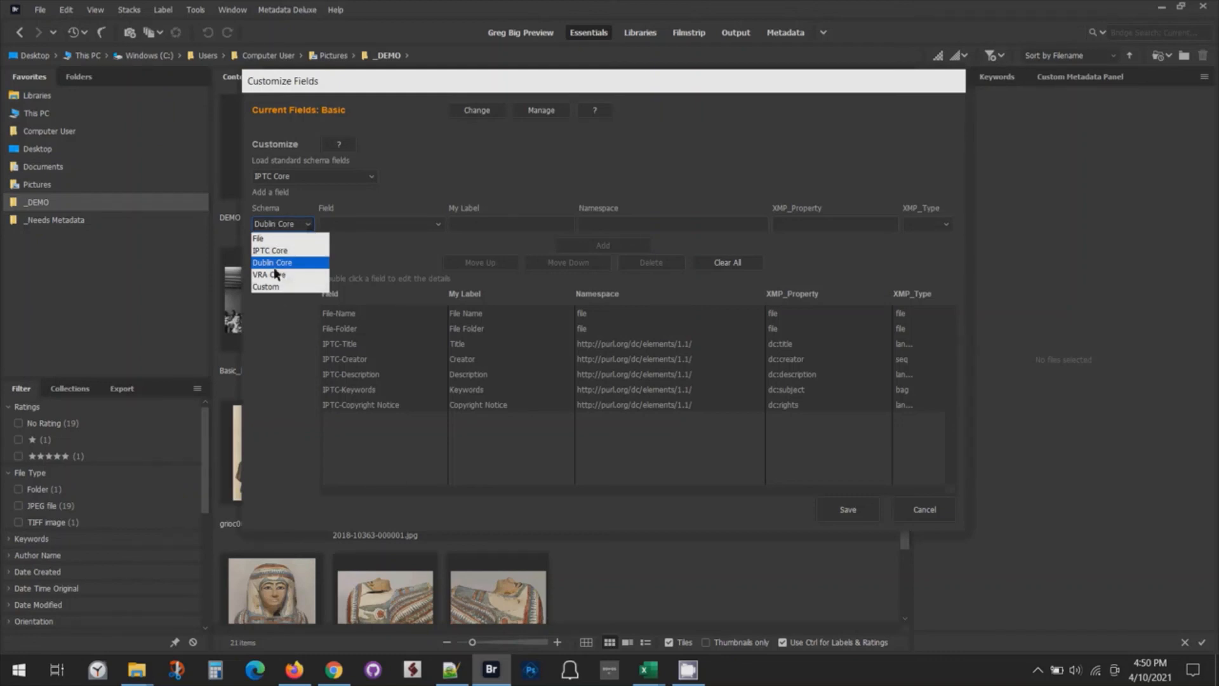
{"action": "left_click", "coordinate": [272, 287]}
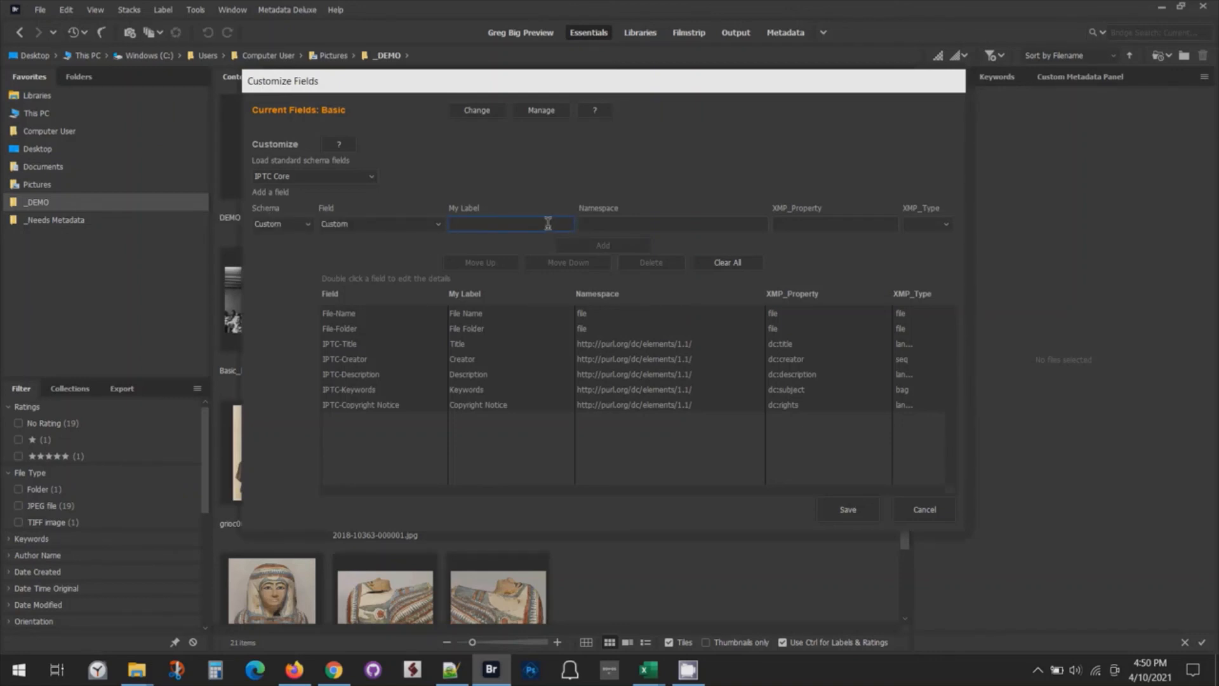
{"action": "left_click", "coordinate": [603, 227]}
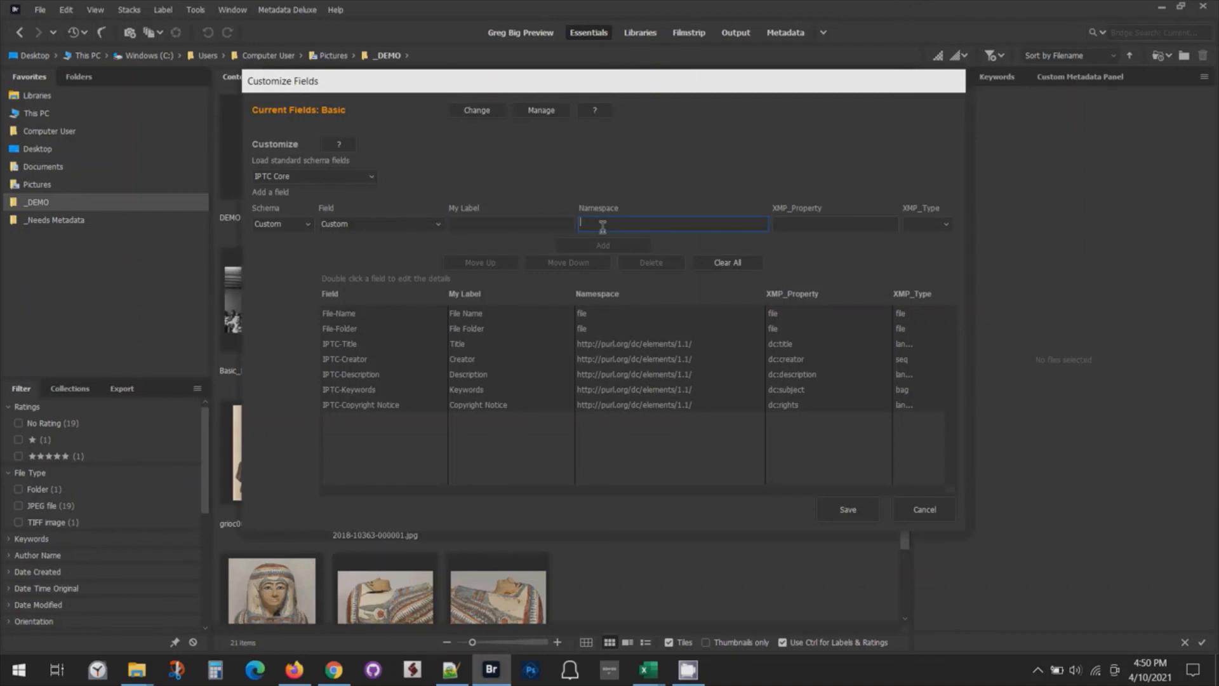
{"action": "left_click", "coordinate": [792, 226]}
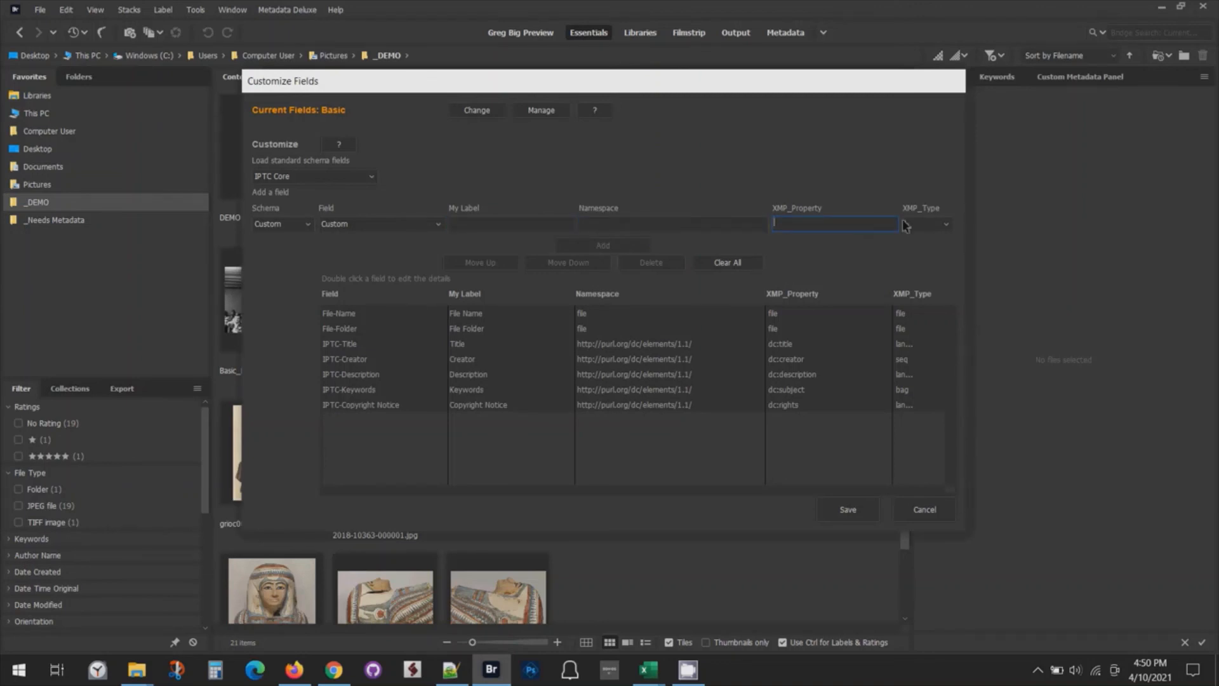
{"action": "left_click", "coordinate": [946, 228]}
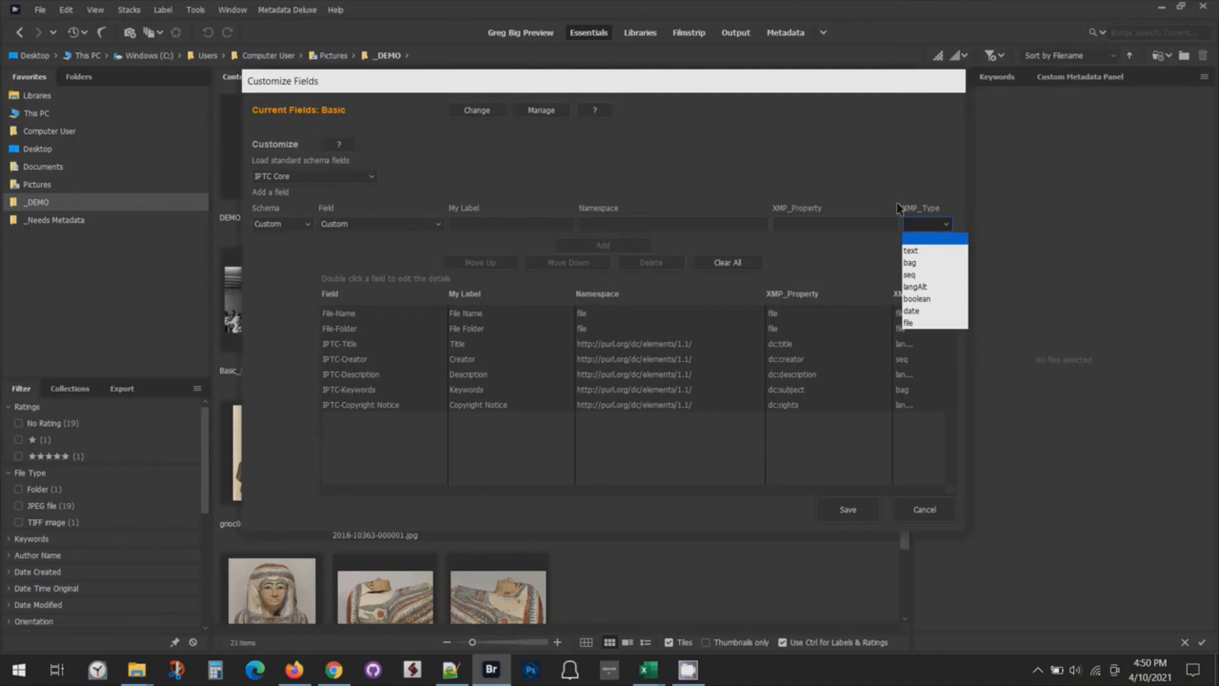
{"action": "left_click", "coordinate": [870, 164]}
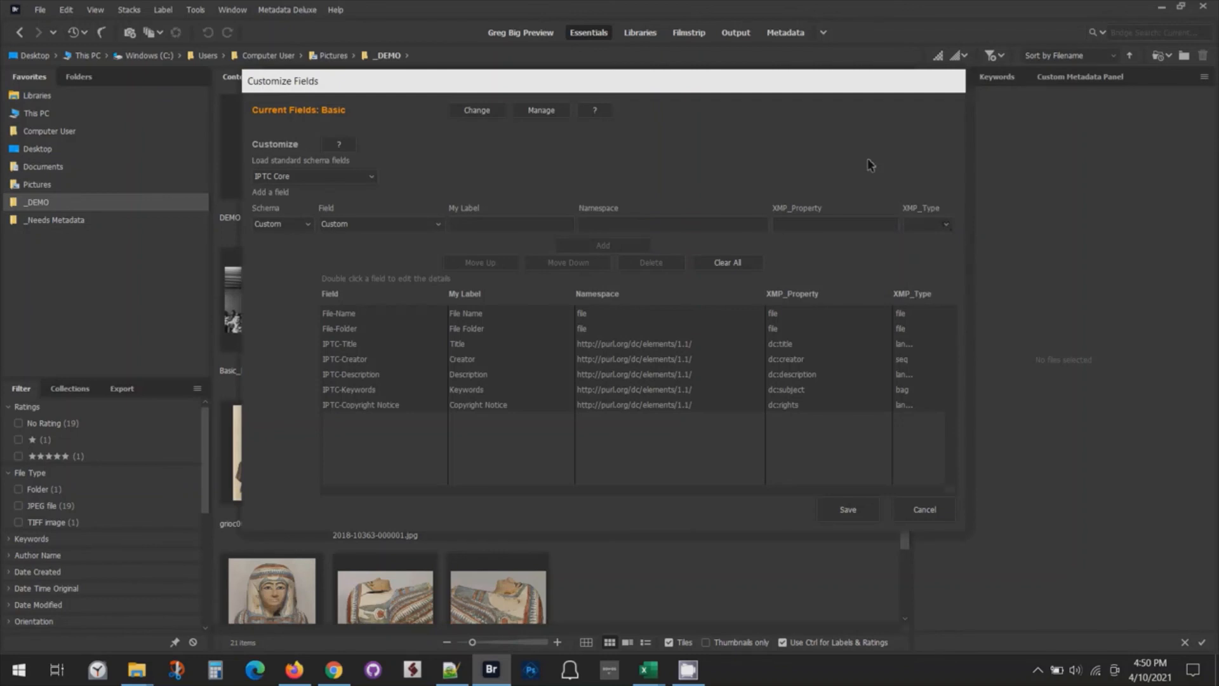